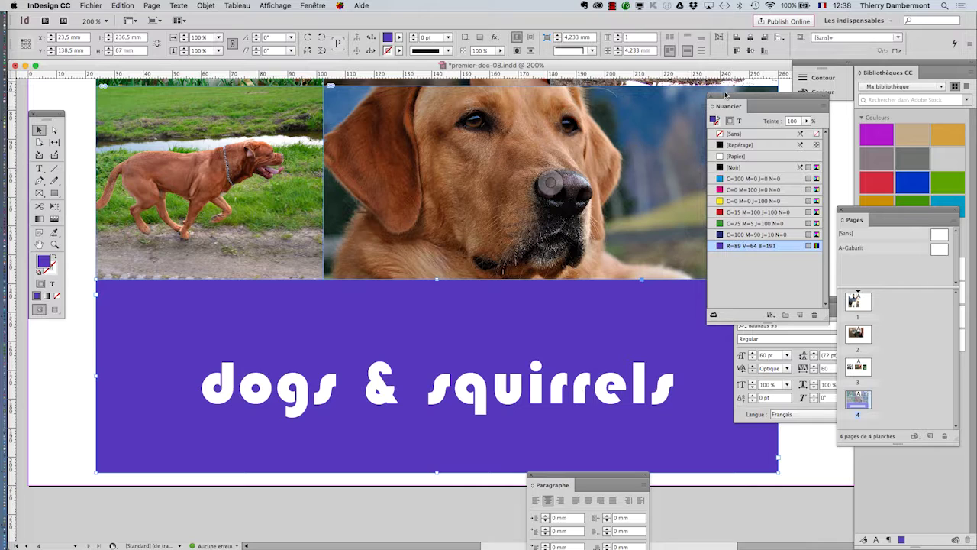
Close the character formatting panel and move the Nuancier swatches panel clear of the purple title frame.
left_click_drag(704, 103, 786, 156)
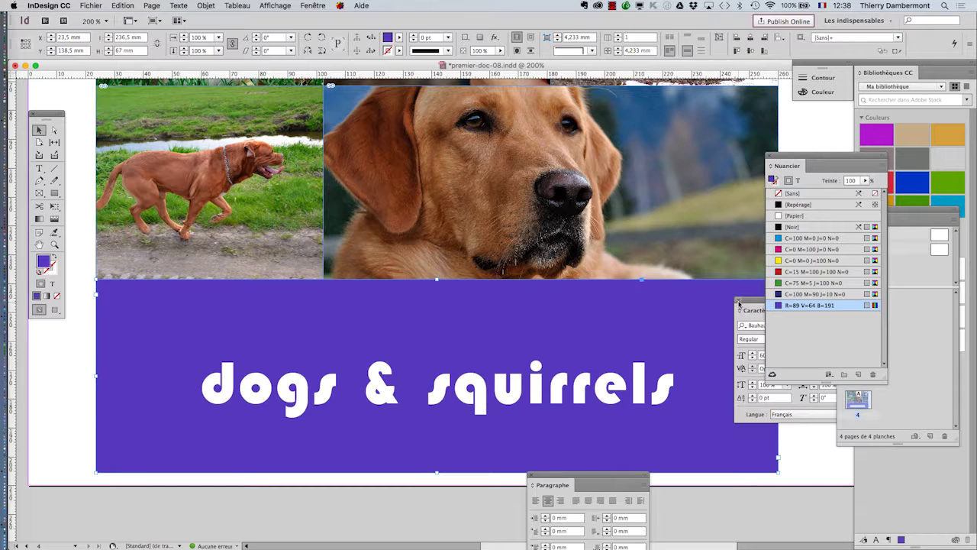
left_click(740, 303)
left_click_drag(779, 156, 802, 354)
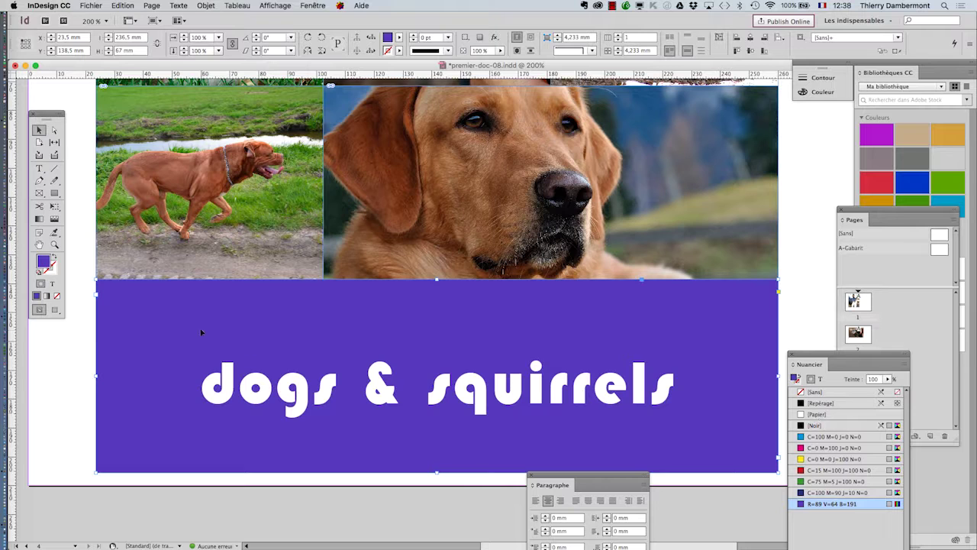
Target the title frame's text formatting and check which object effects are available for it.
left_click(52, 284)
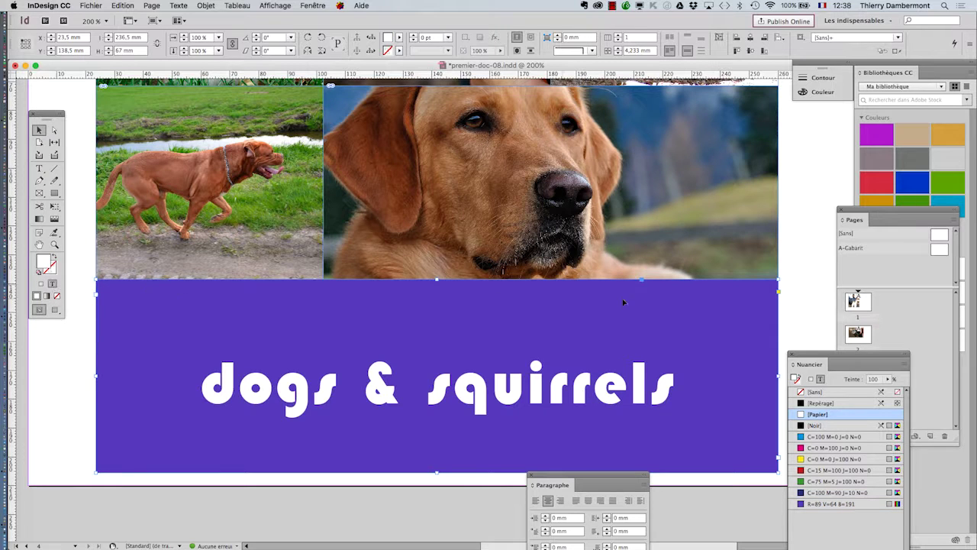
left_click(206, 5)
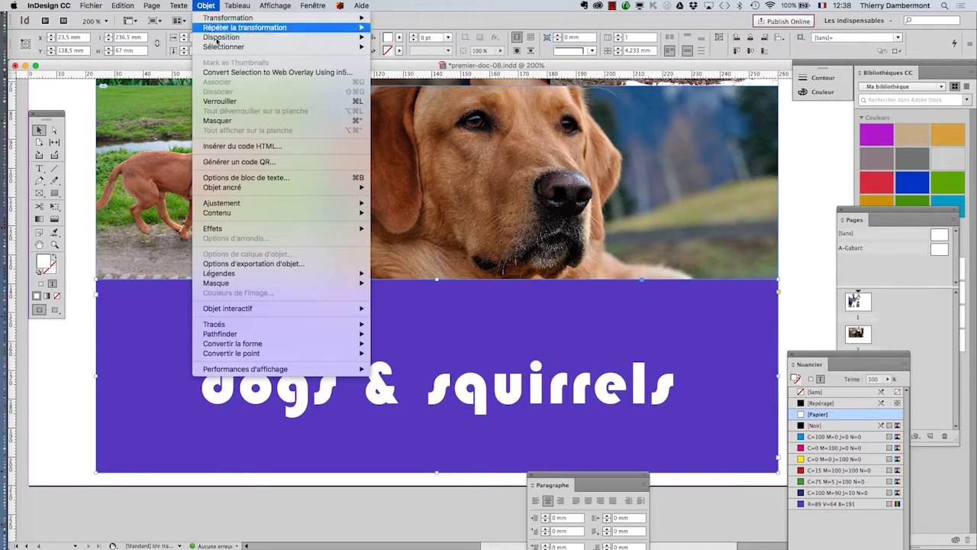
mouse_move(262, 228)
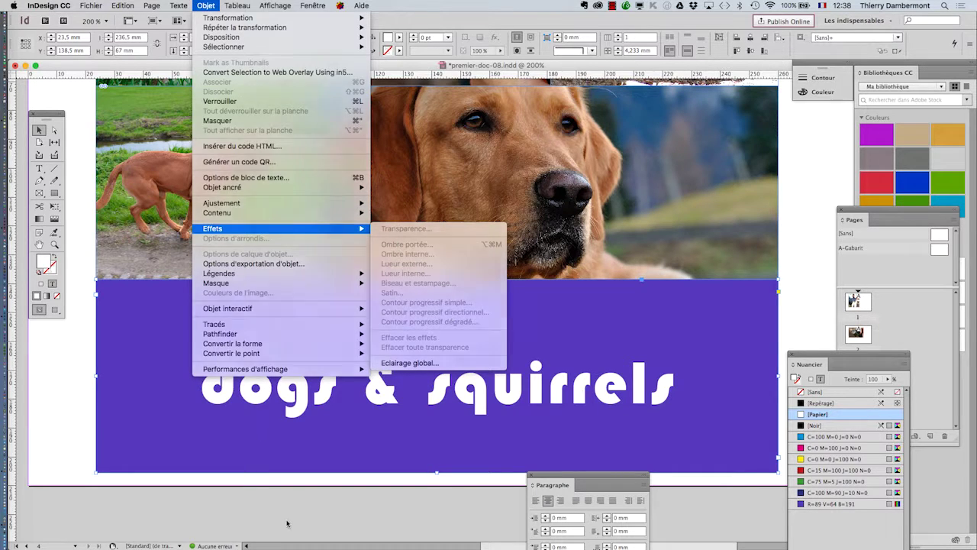
left_click(262, 475)
Open the transparency effects for the purple title frame, move the dialog off the frame and turn on the preview.
left_click(135, 362)
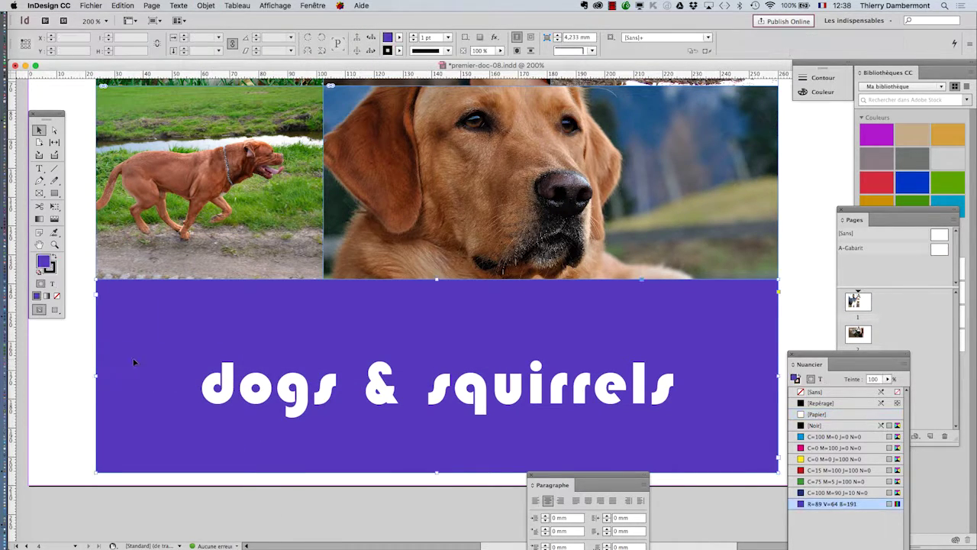
left_click(207, 6)
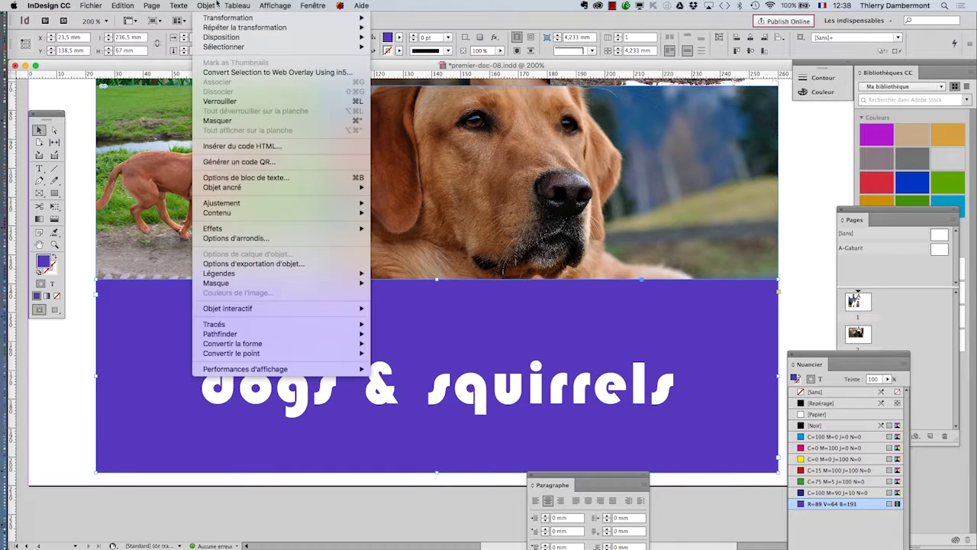
mouse_move(242, 230)
left_click(77, 328)
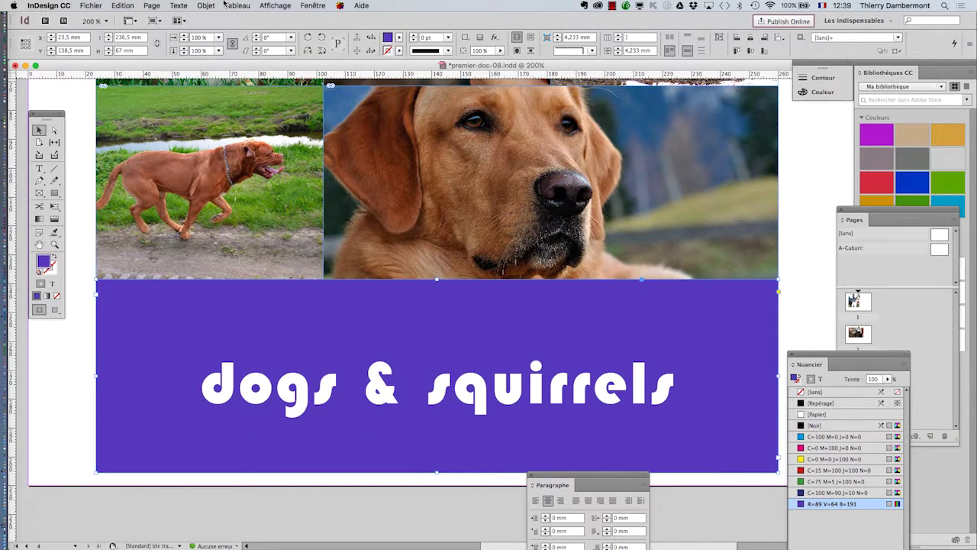
left_click(207, 6)
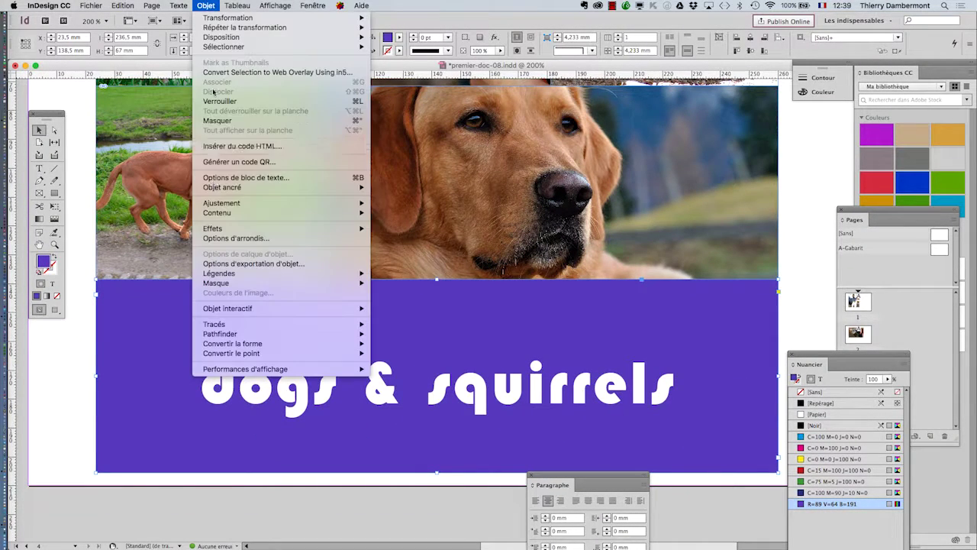
mouse_move(229, 229)
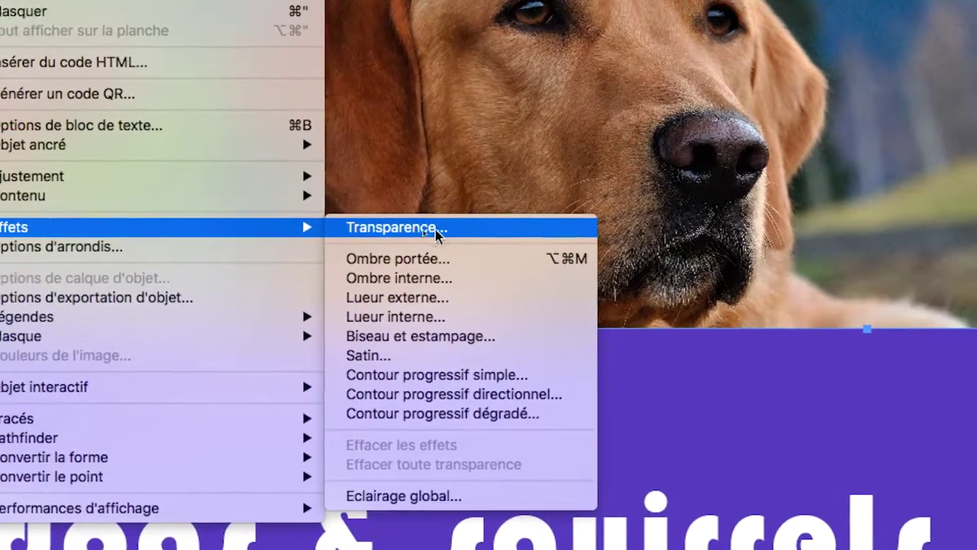
left_click(389, 229)
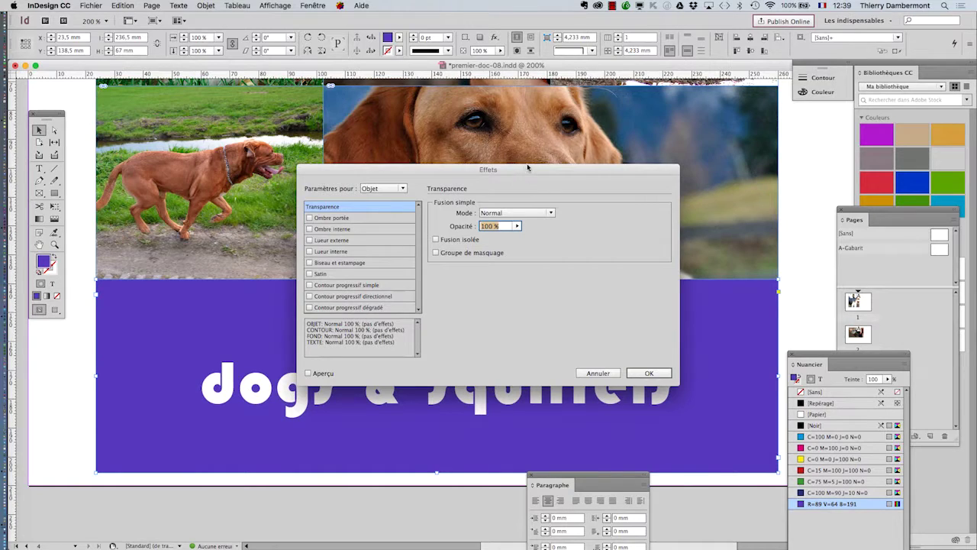
left_click_drag(527, 168, 643, 78)
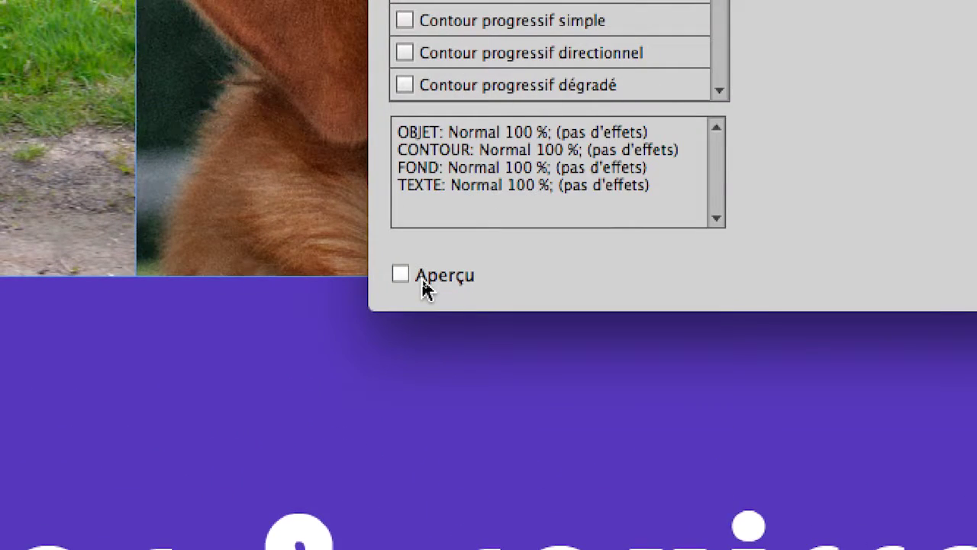
left_click(422, 280)
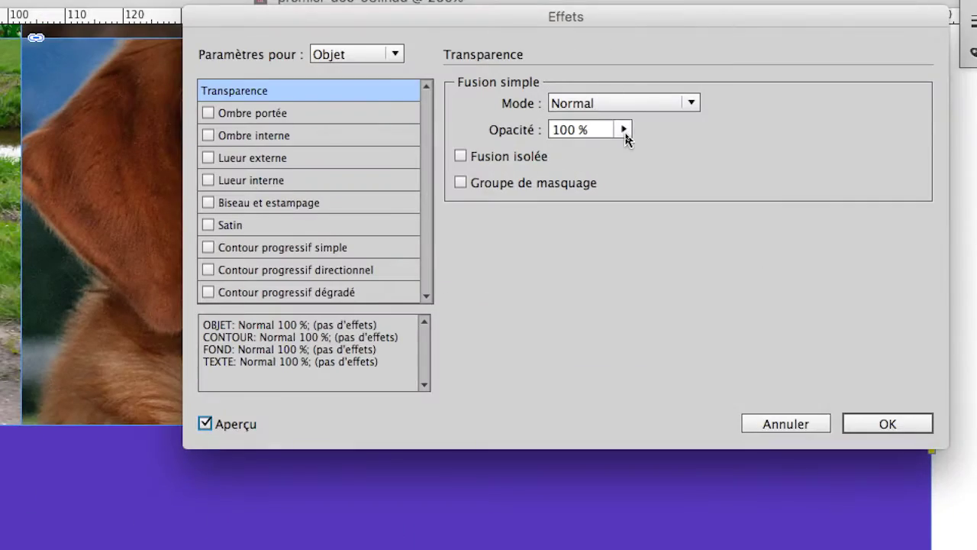
Try an opacity of 45 % on the whole title frame and restore it to 100 %.
left_click(625, 131)
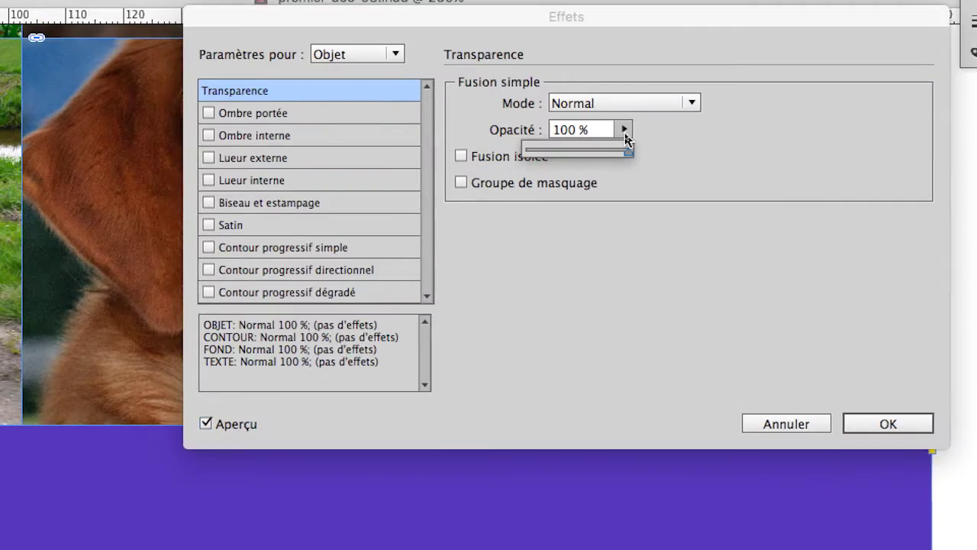
left_click_drag(624, 146, 599, 145)
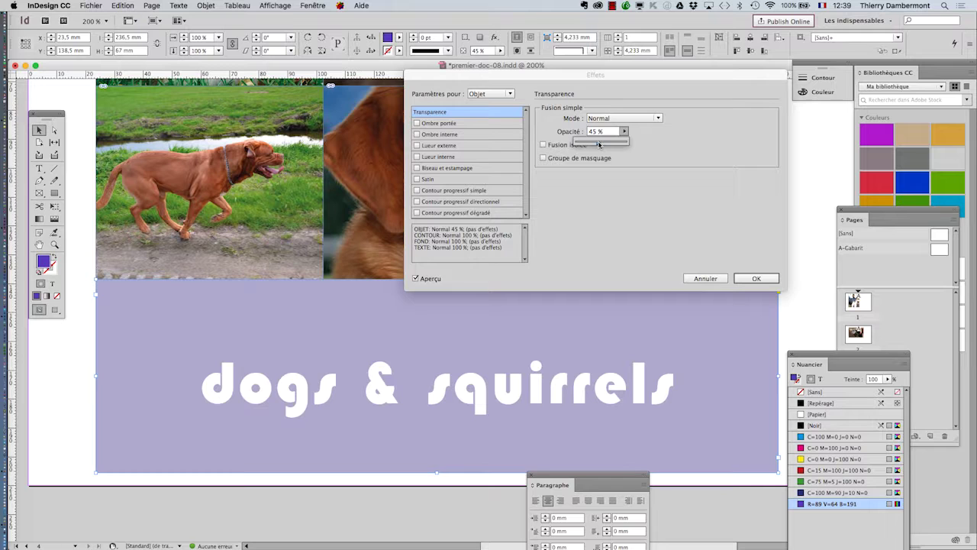
left_click_drag(599, 144, 641, 146)
left_click(625, 131)
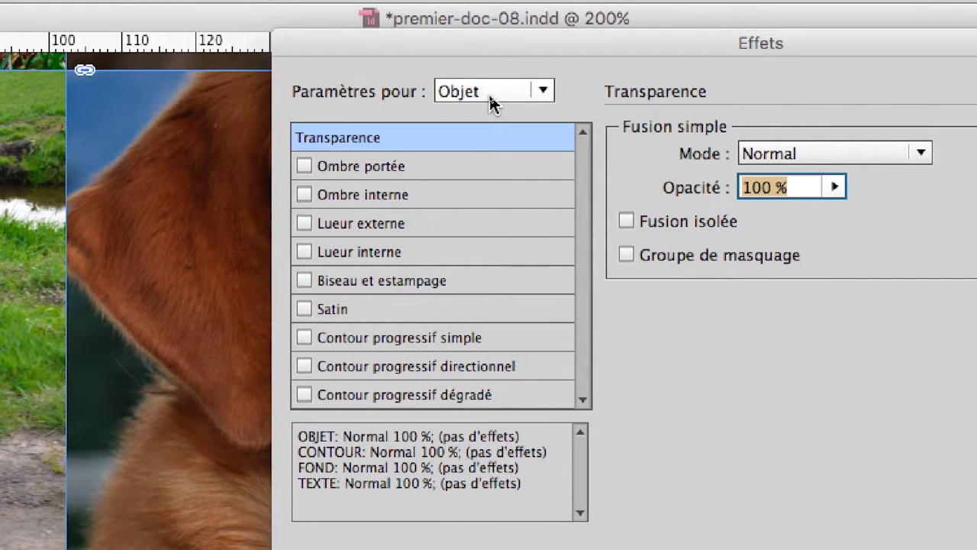
Target only the frame's text in the effects settings and add an inner shadow (Ombre interne).
left_click(491, 103)
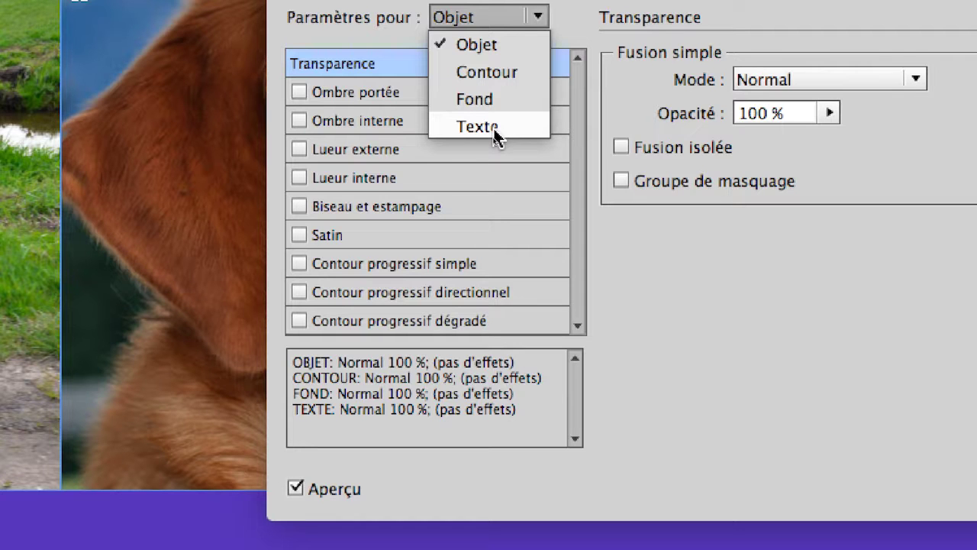
left_click(495, 132)
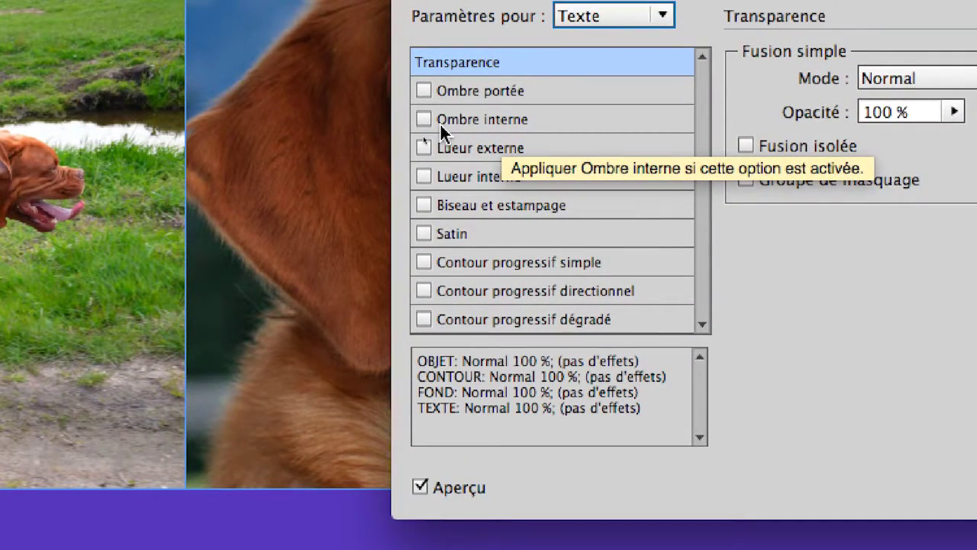
left_click(440, 122)
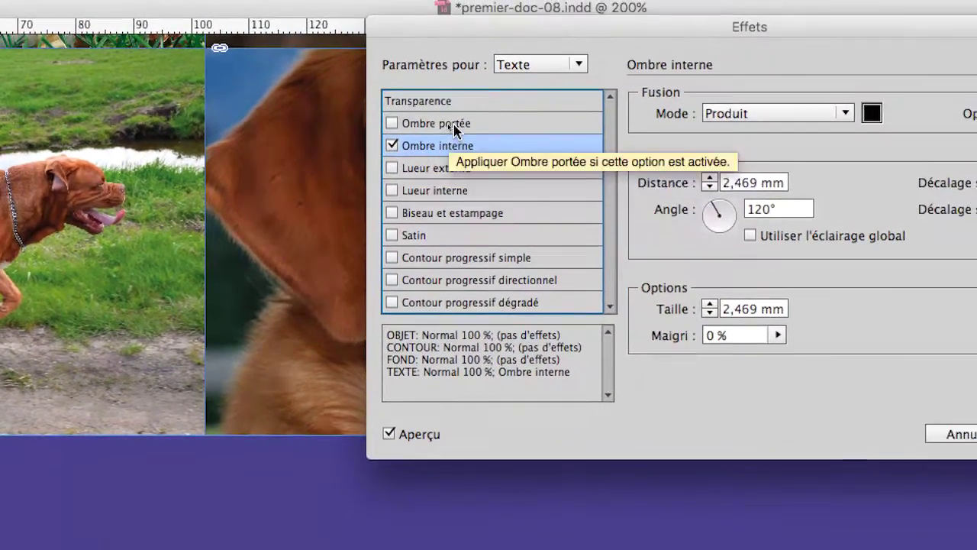
Try a drop shadow (Ombre portée) on the text and turn it off again.
left_click(500, 115)
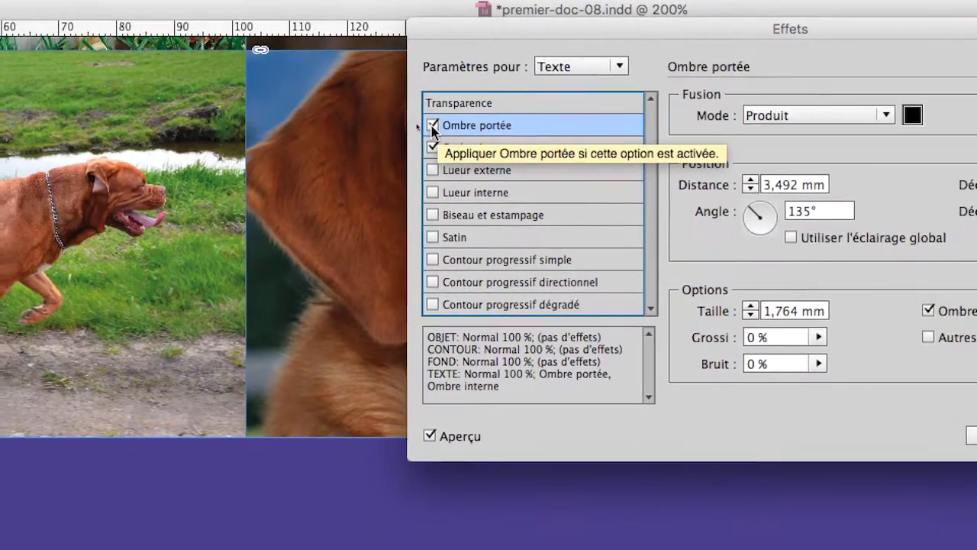
left_click(433, 126)
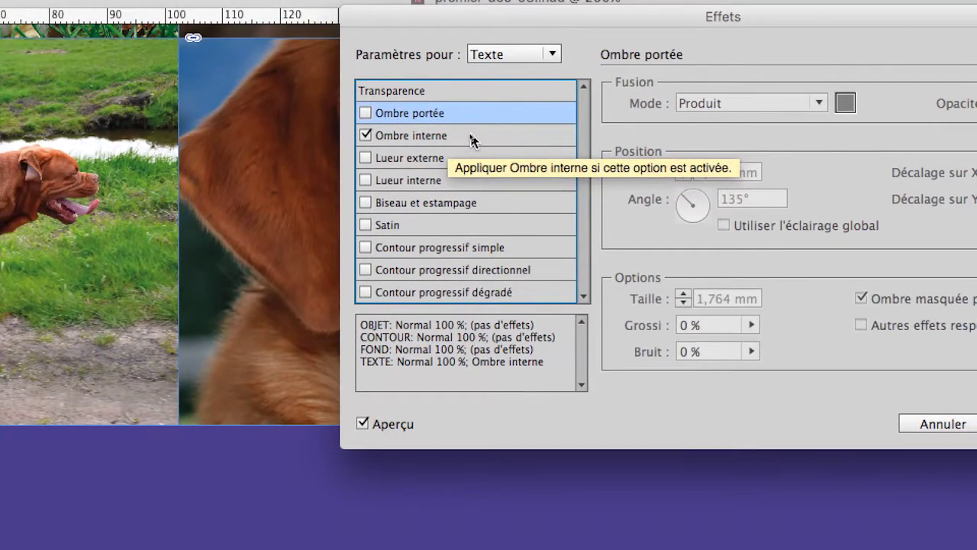
Set the text's inner shadow opacity to 51 % and apply the effects.
left_click(471, 138)
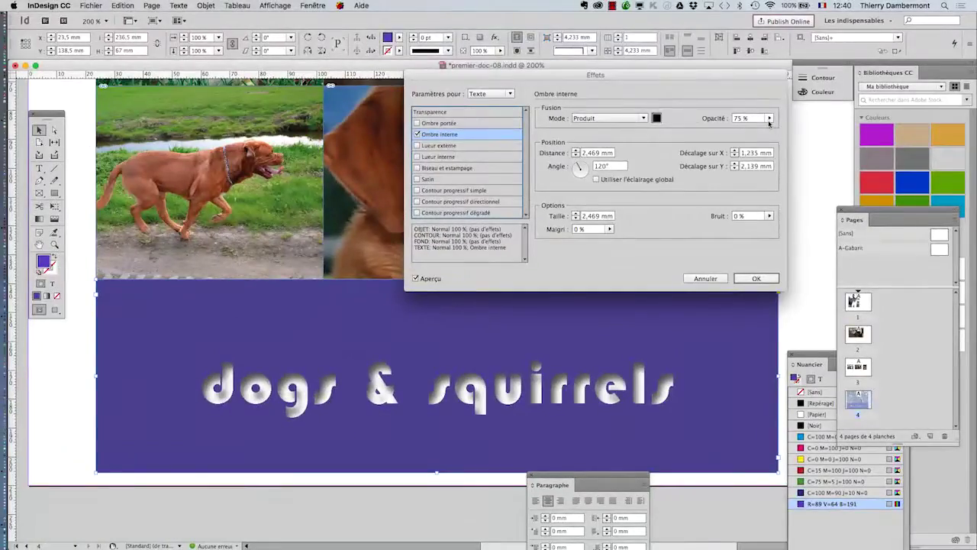
left_click(679, 120)
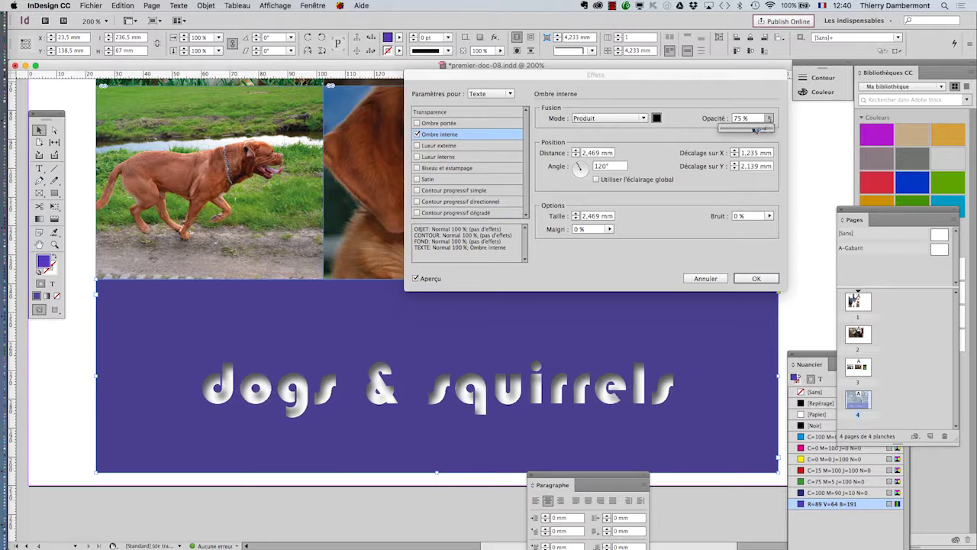
left_click_drag(755, 129, 744, 130)
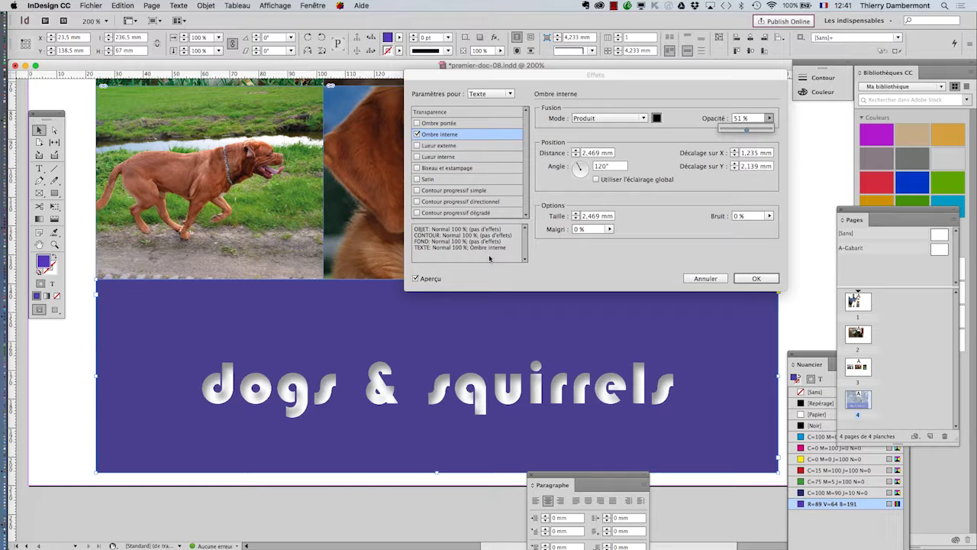
left_click(754, 280)
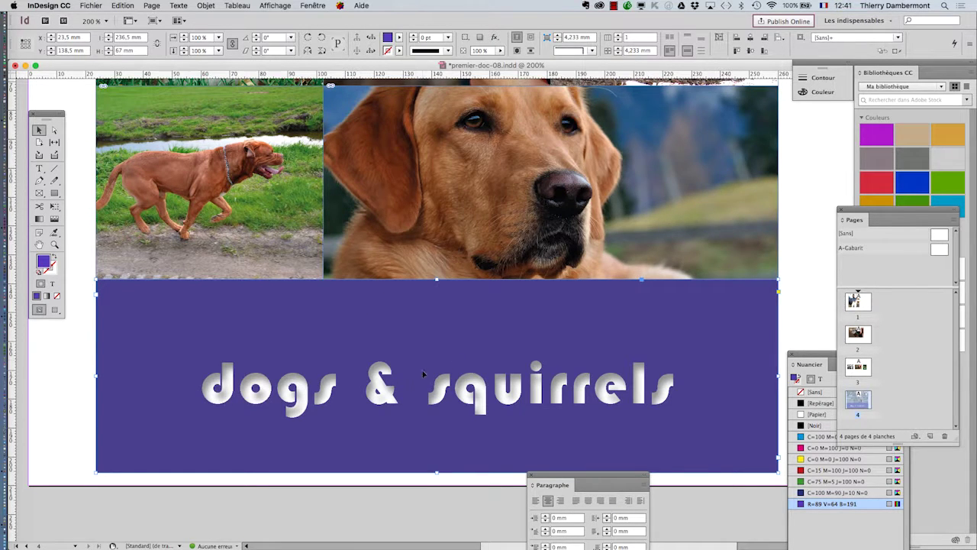
left_click_drag(48, 117, 99, 226)
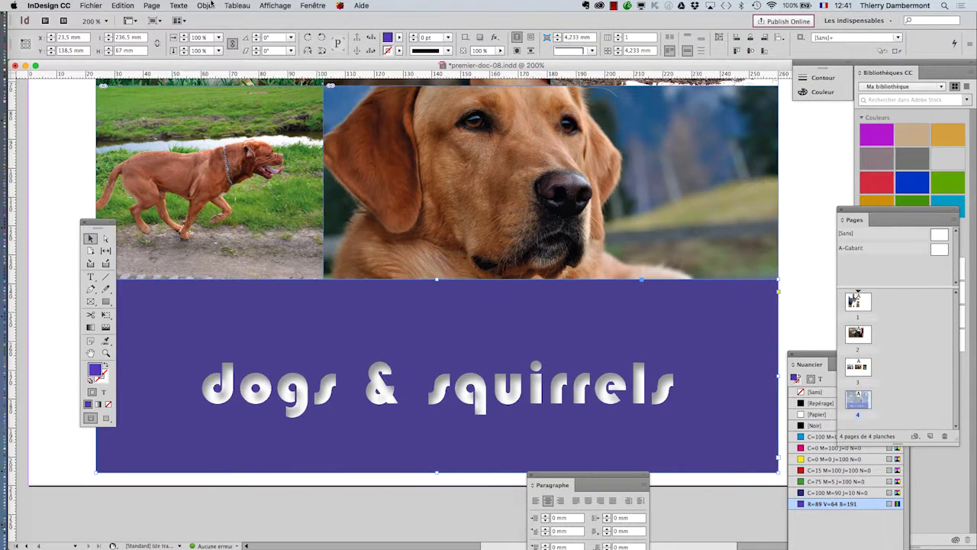
left_click(206, 5)
mouse_move(250, 230)
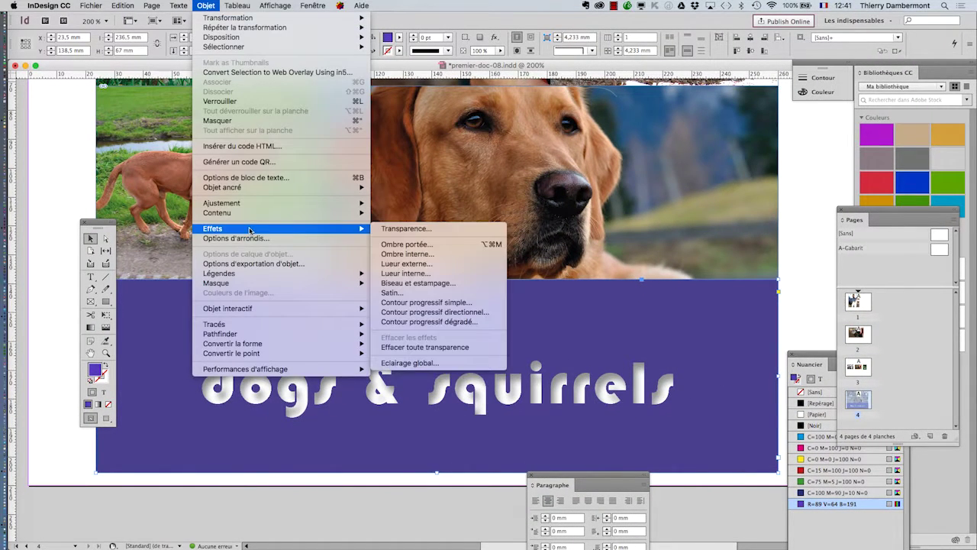
left_click(399, 231)
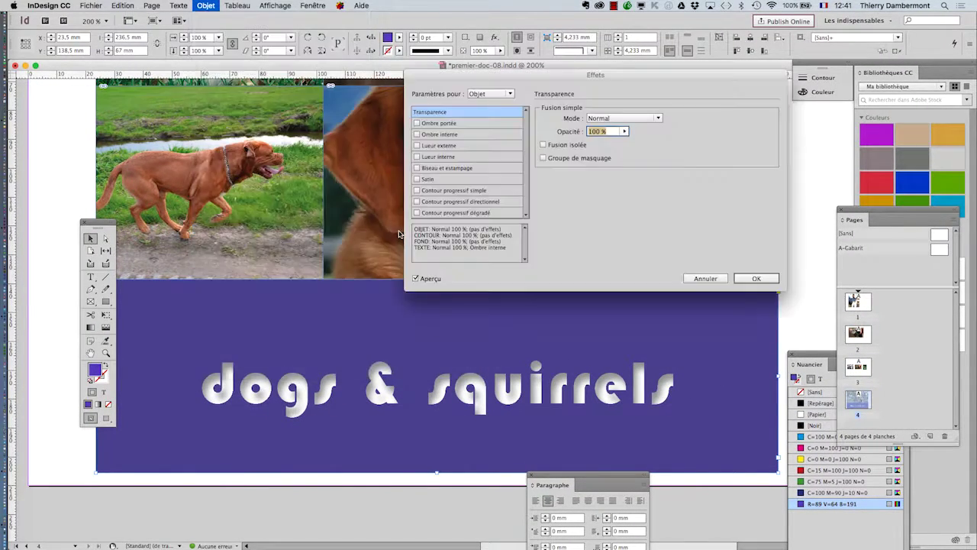
left_click(705, 278)
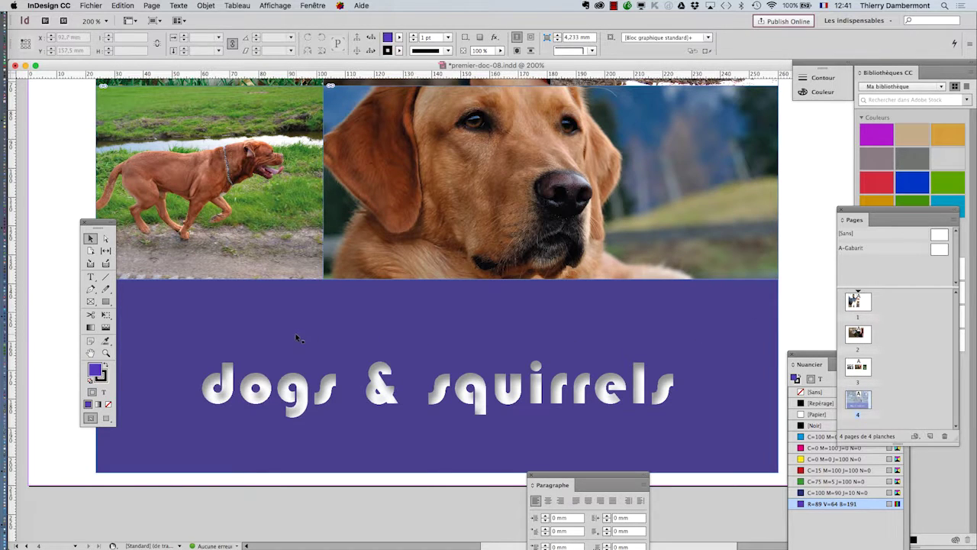
Move the tools panel off the title frame and reopen the frame's effects settings to show those for its text.
left_click_drag(85, 219, 40, 171)
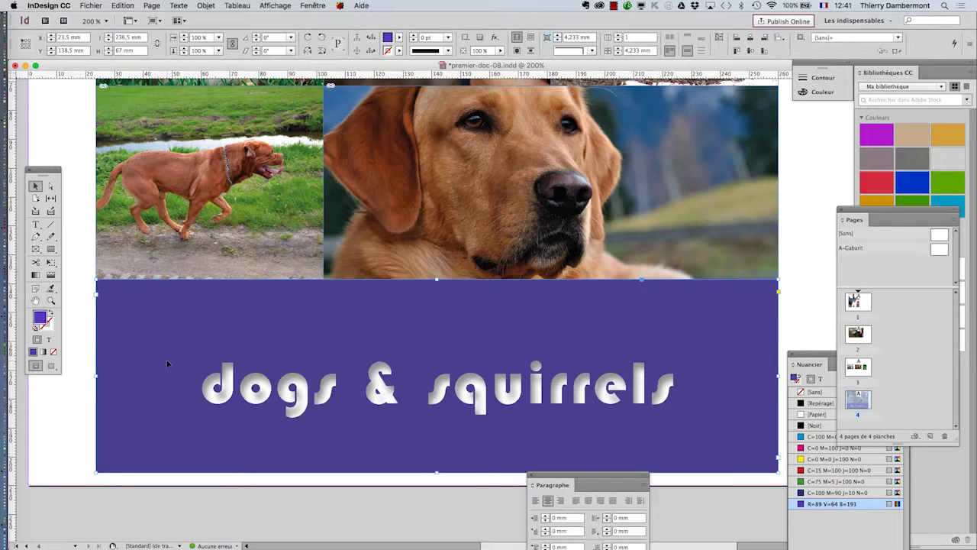
left_click(203, 6)
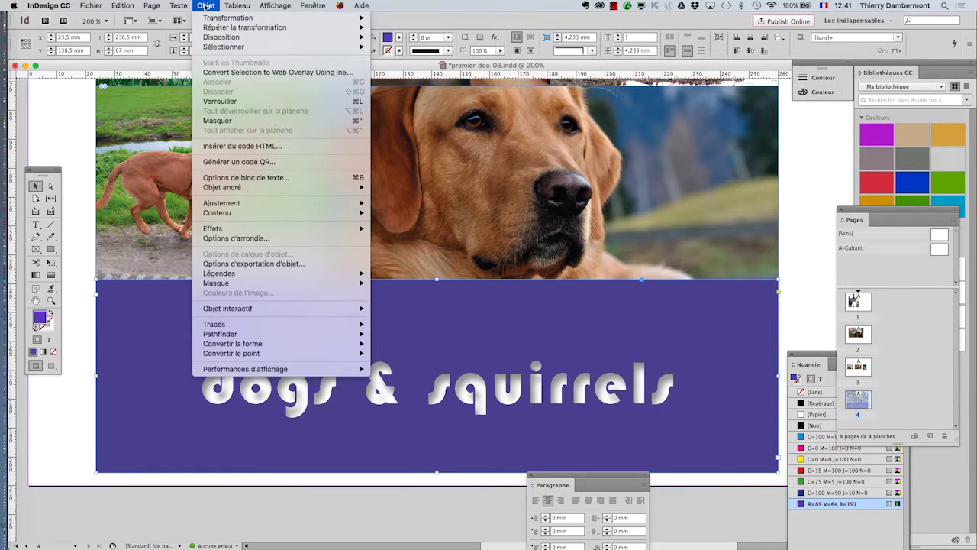
mouse_move(280, 229)
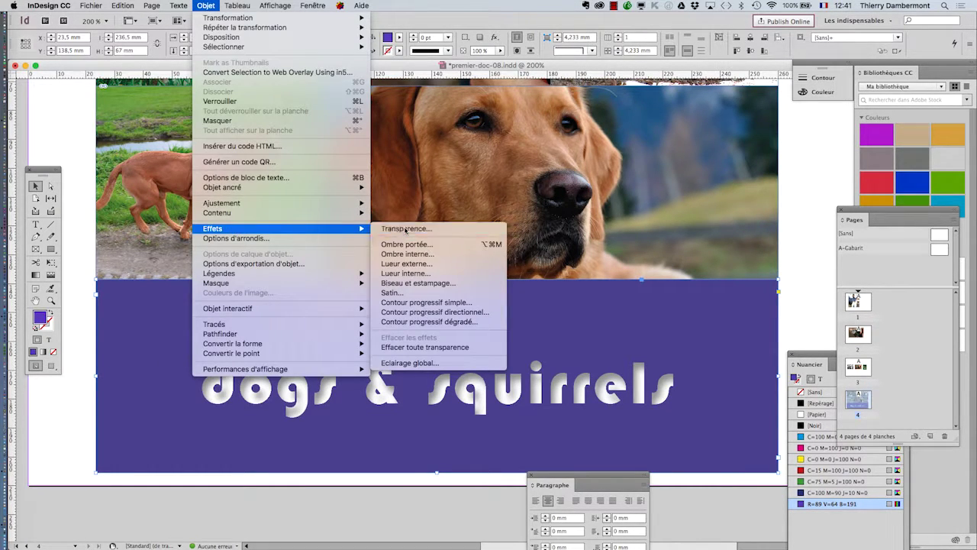
left_click(406, 228)
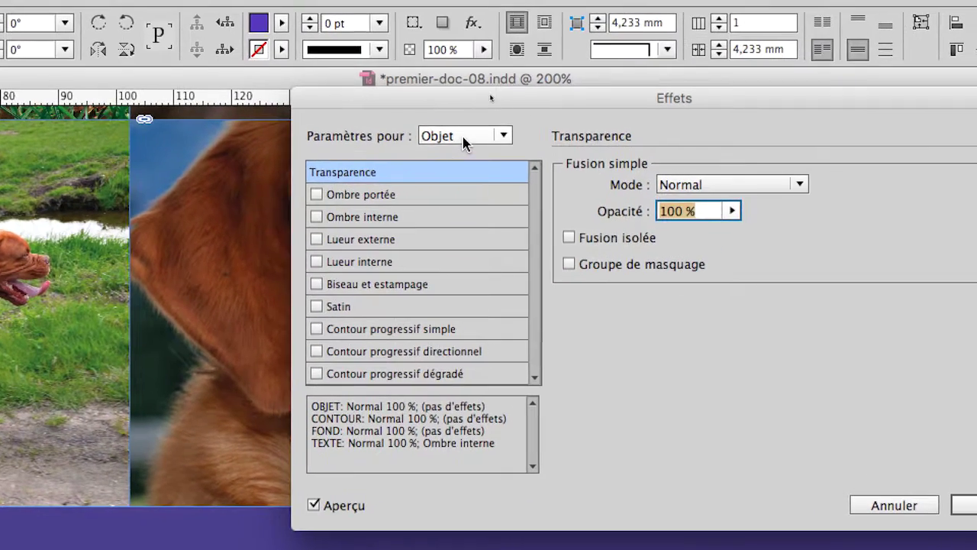
left_click(516, 79)
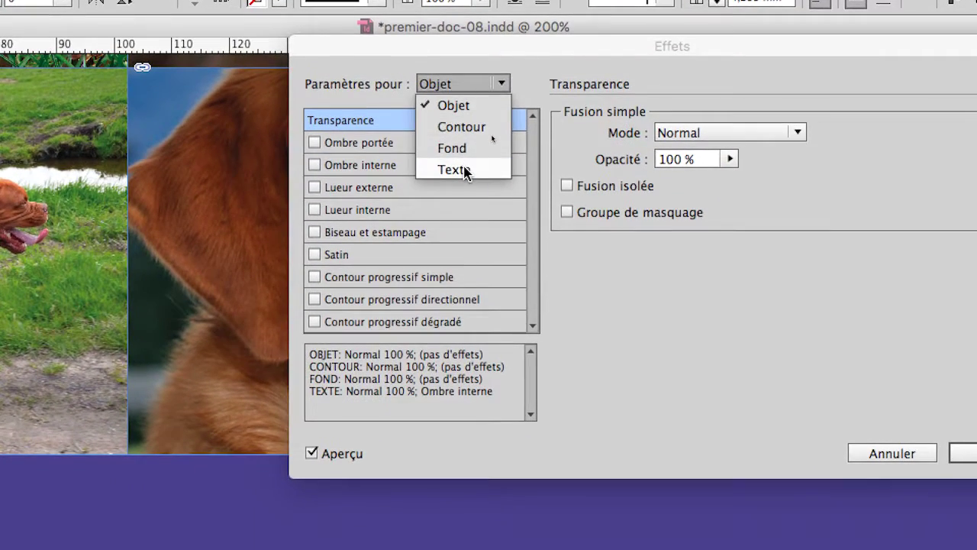
left_click(467, 175)
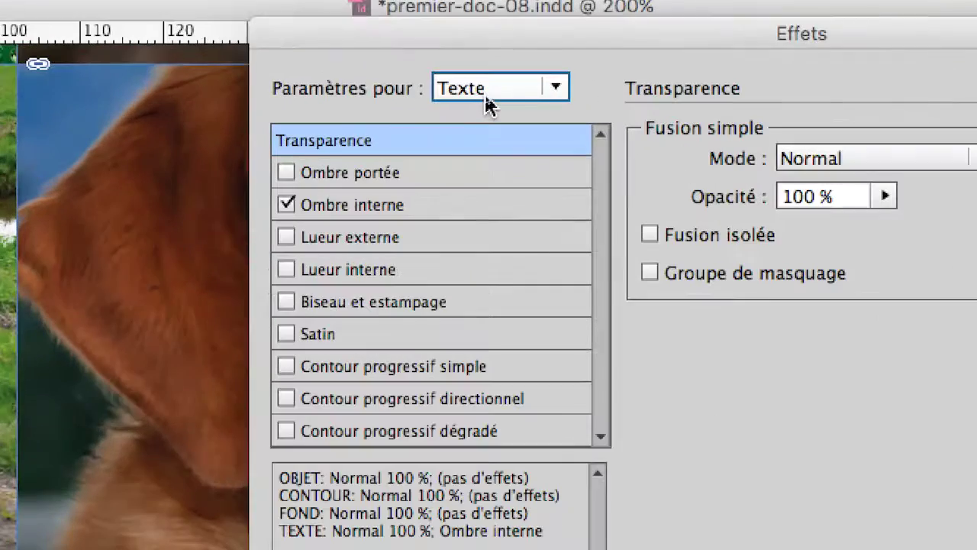
Check the effects target options, keep the target on Texte and accept the effects settings.
left_click(487, 99)
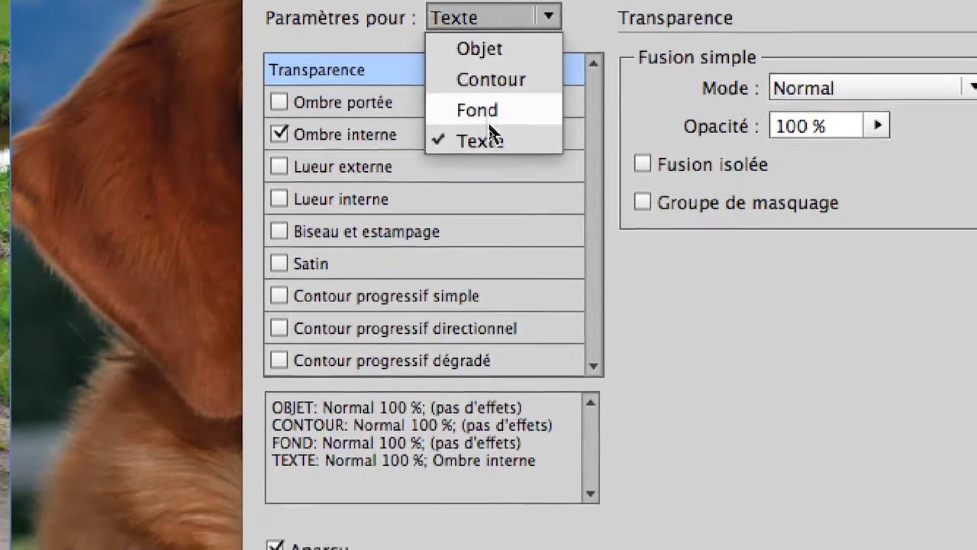
left_click(496, 133)
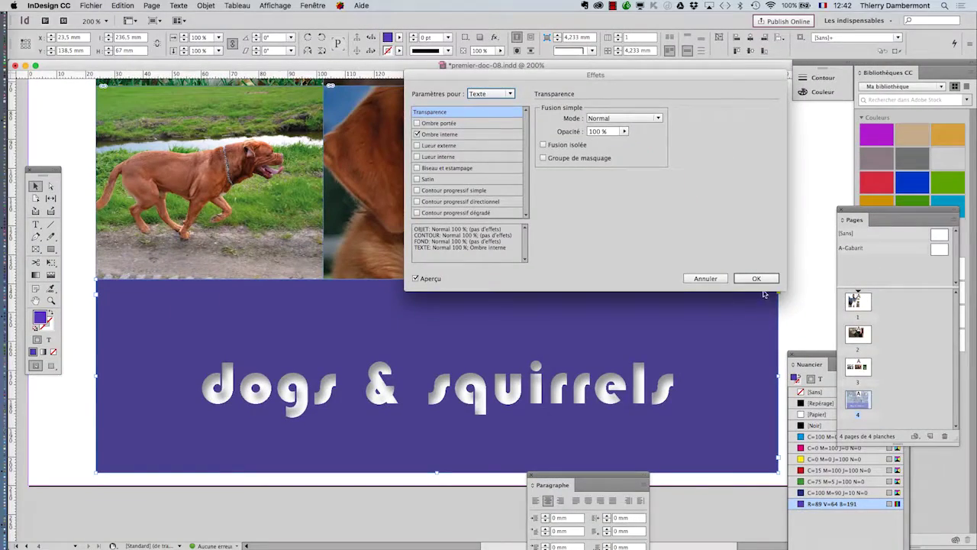
left_click(775, 291)
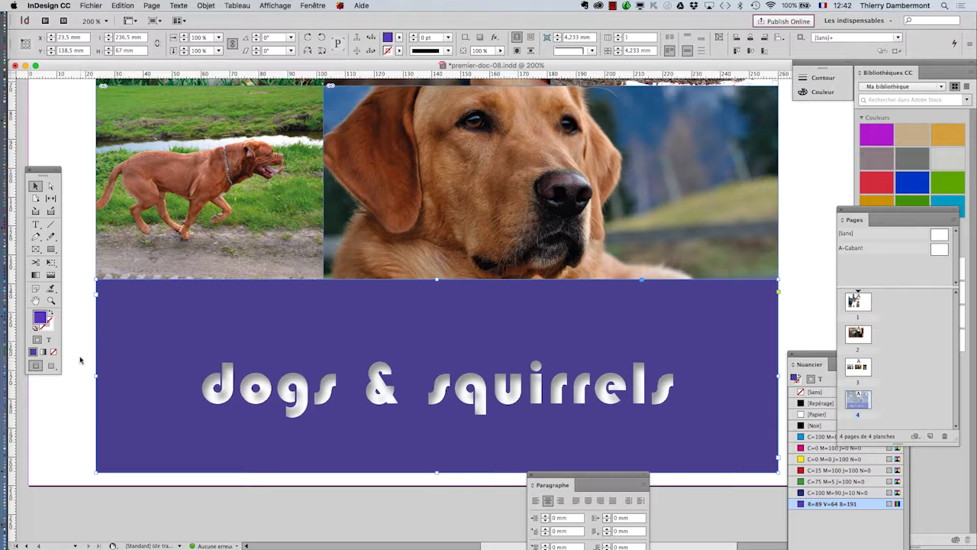
Make the colour formatting apply to the title frame's text and activate its stroke.
left_click_drag(43, 171, 59, 180)
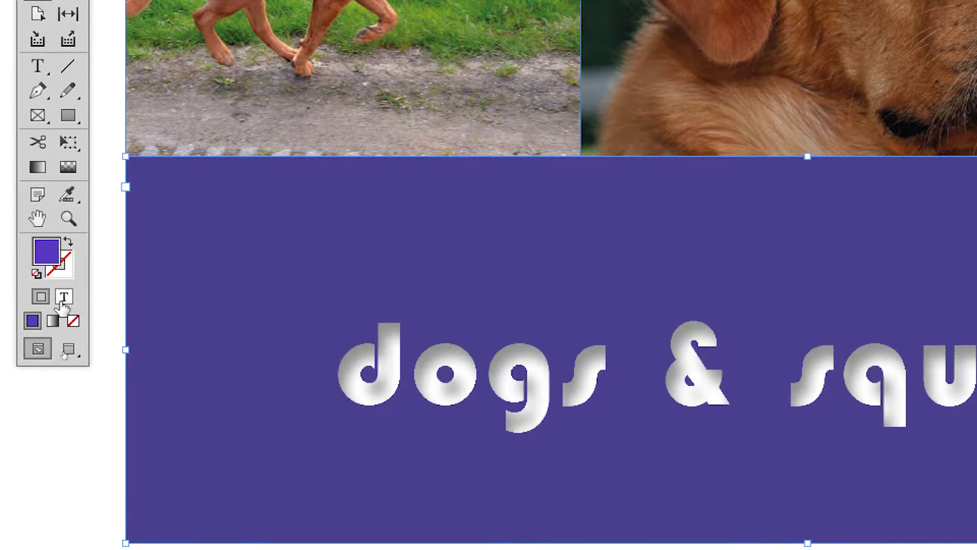
left_click(63, 300)
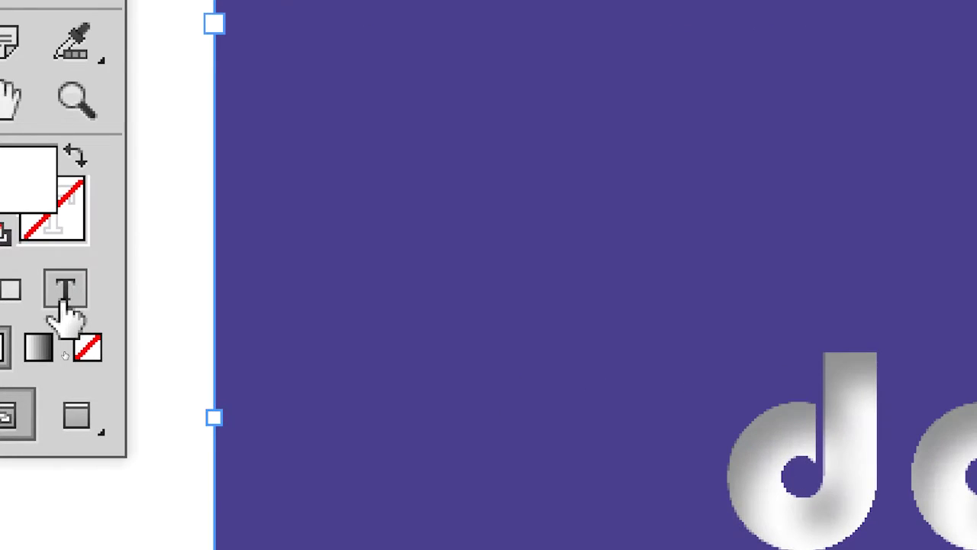
left_click(59, 236)
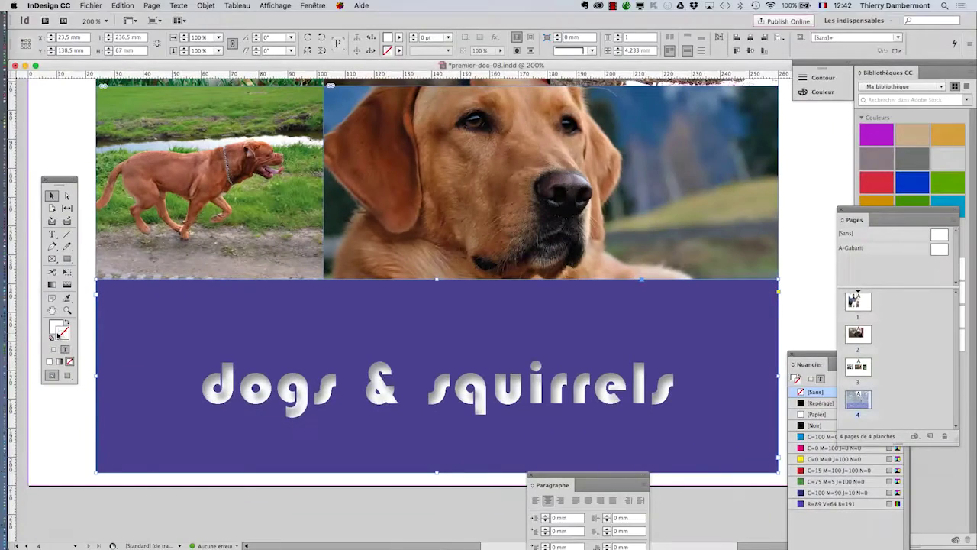
Try the yellow C=0 M=0 J=100 N=0 swatch on the text's stroke and replace it with [Noir].
left_click_drag(797, 359, 722, 171)
left_click(740, 273)
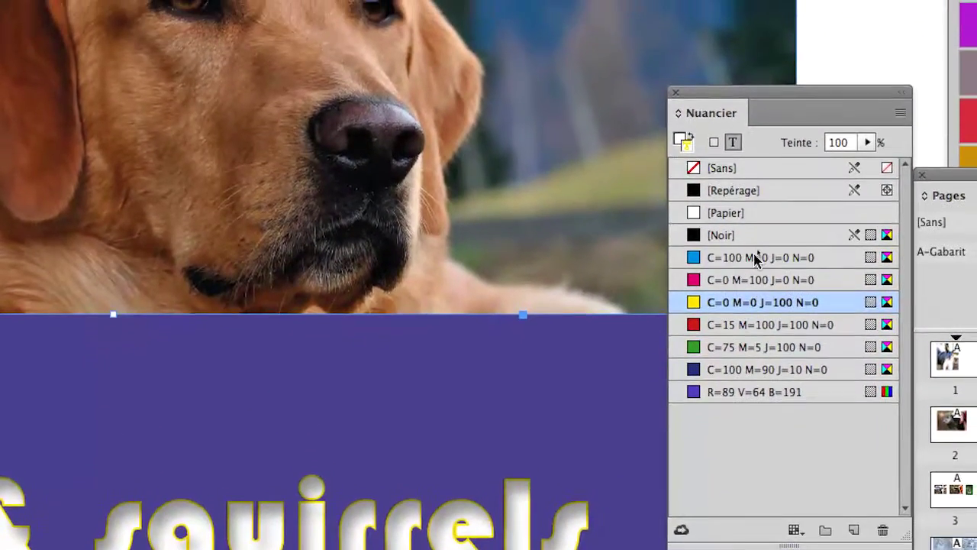
left_click(758, 241)
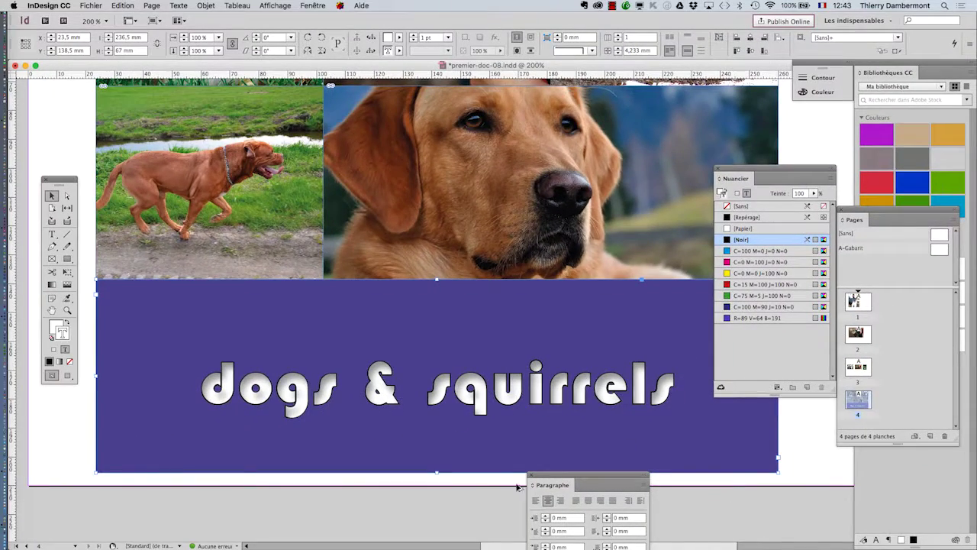
scroll(500, 412, "up", 2)
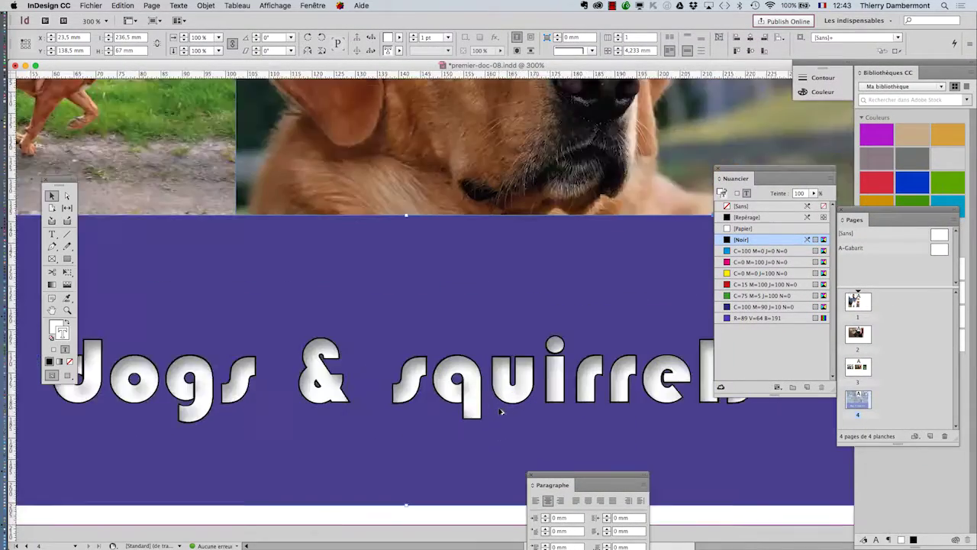
scroll(500, 412, "down", 2)
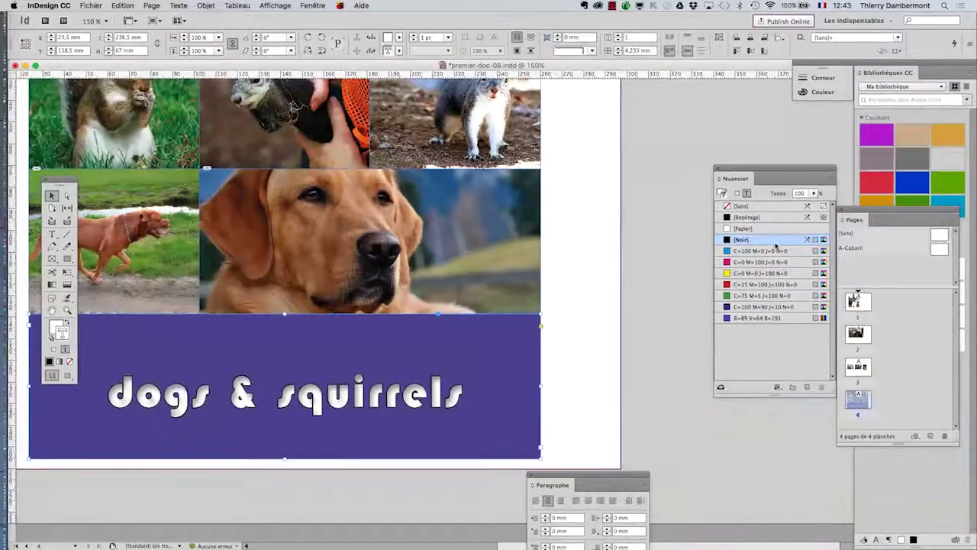
scroll(373, 416, "up", 2)
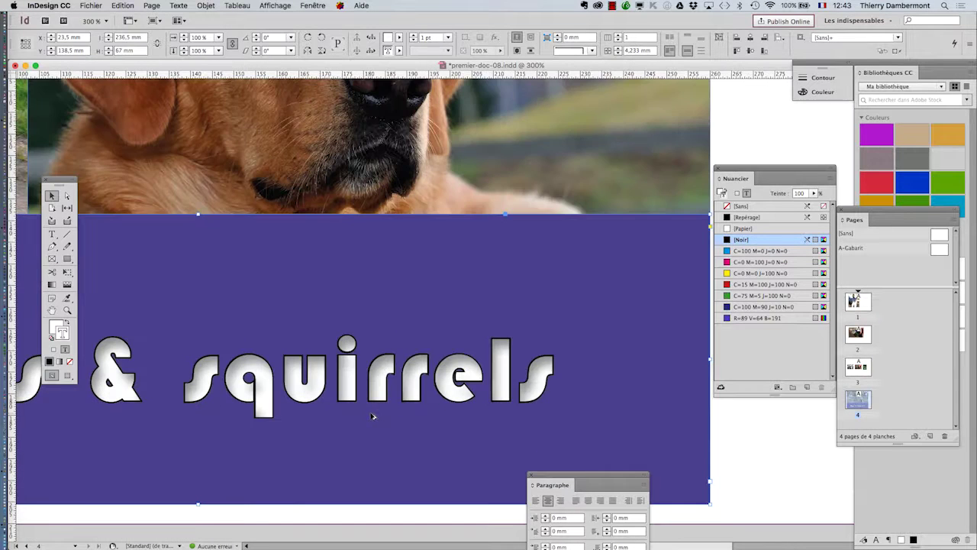
Open the stroke settings (Contour) as a floating panel and place it beside the word "squirrels".
left_click(320, 5)
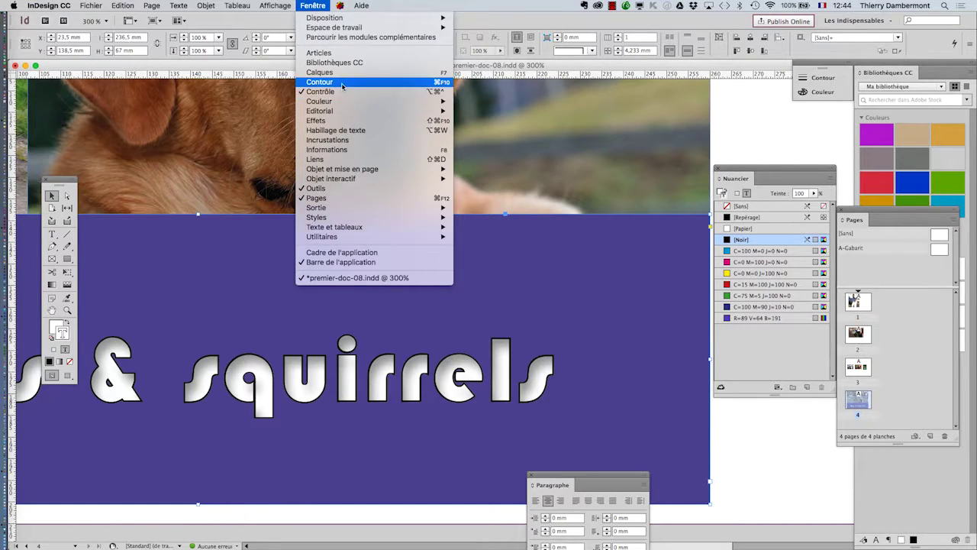
left_click(502, 148)
left_click(817, 77)
left_click_drag(697, 75, 514, 128)
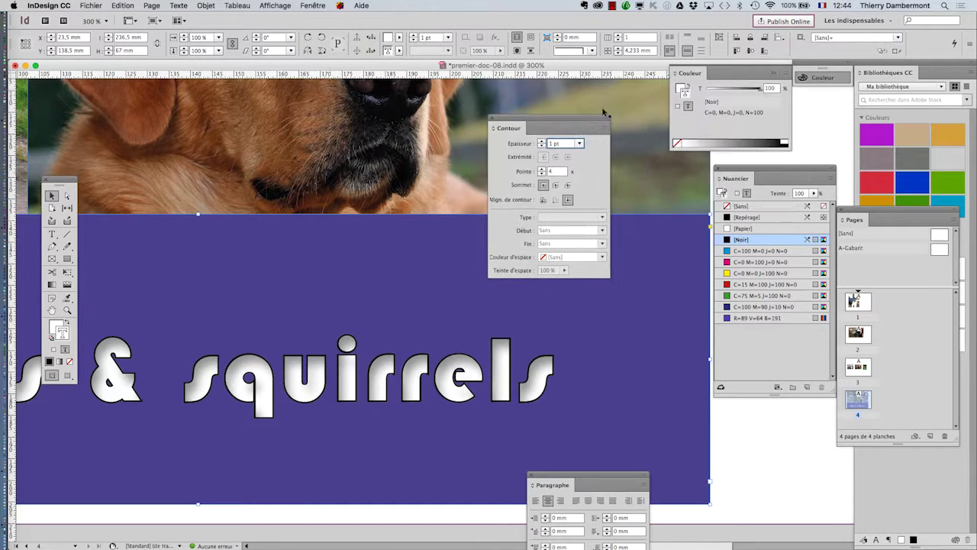
left_click(772, 72)
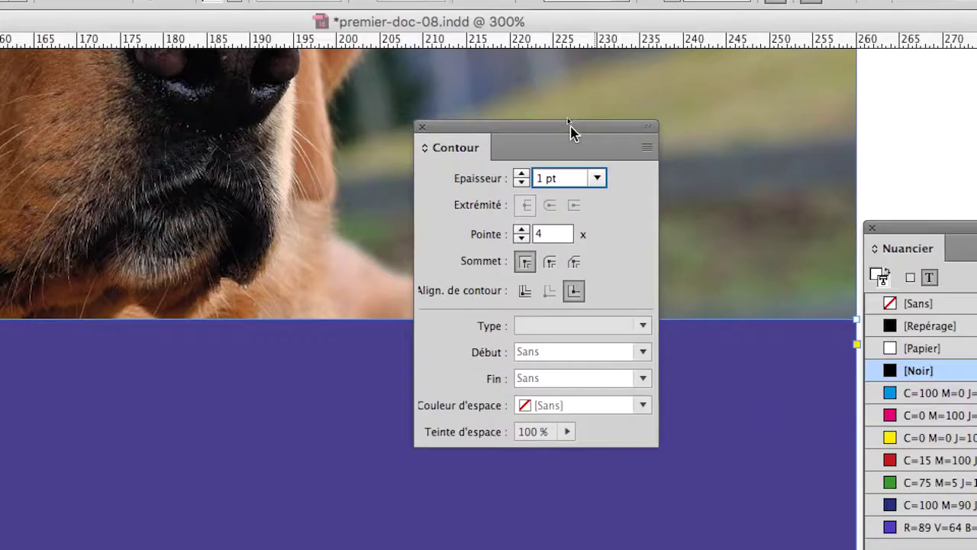
left_click_drag(556, 89, 719, 410)
Set the weight of the title text's black stroke to 5 pt.
left_click(578, 283)
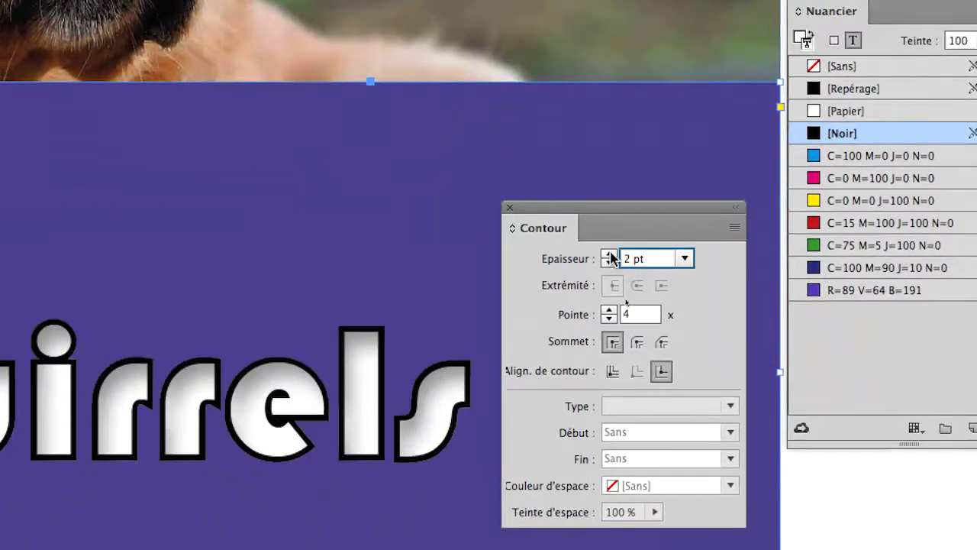
left_click(578, 283)
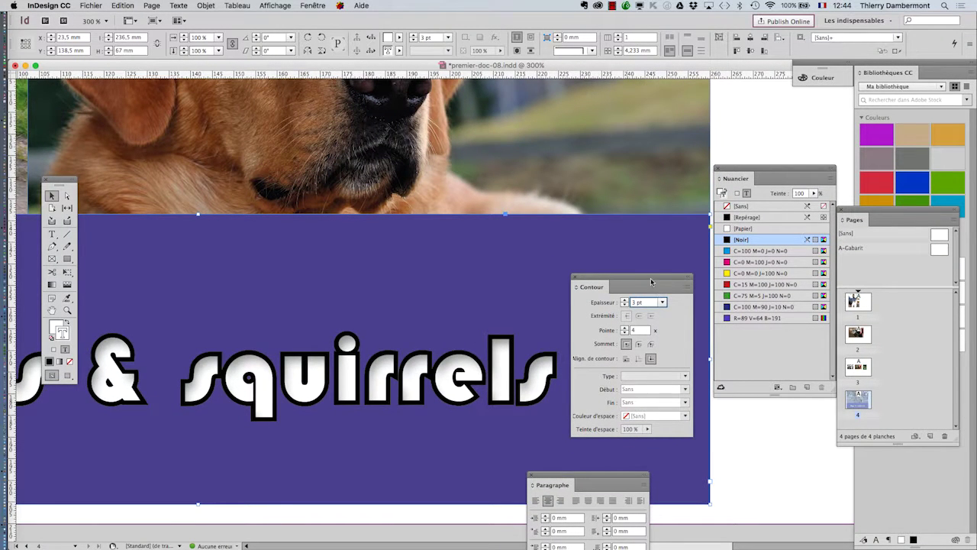
left_click_drag(651, 282, 661, 279)
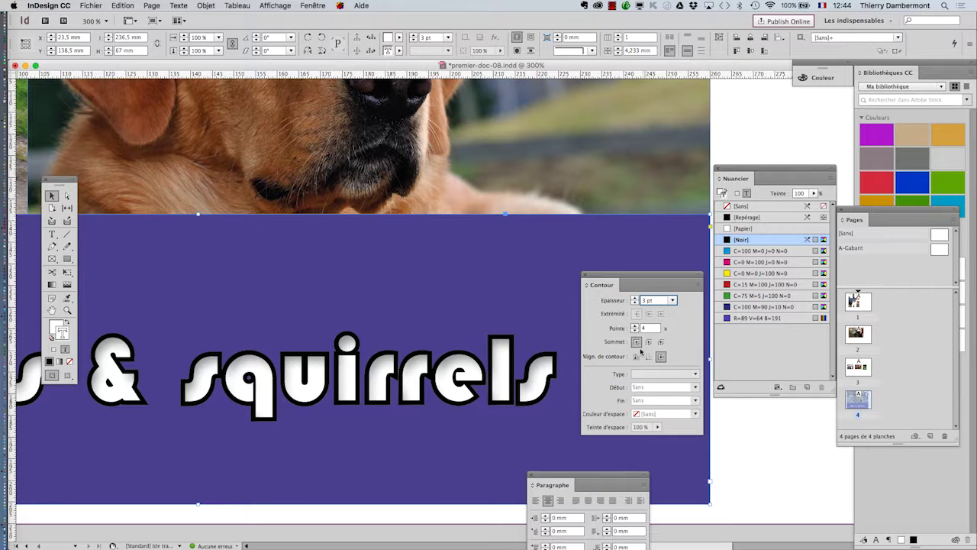
left_click(636, 298)
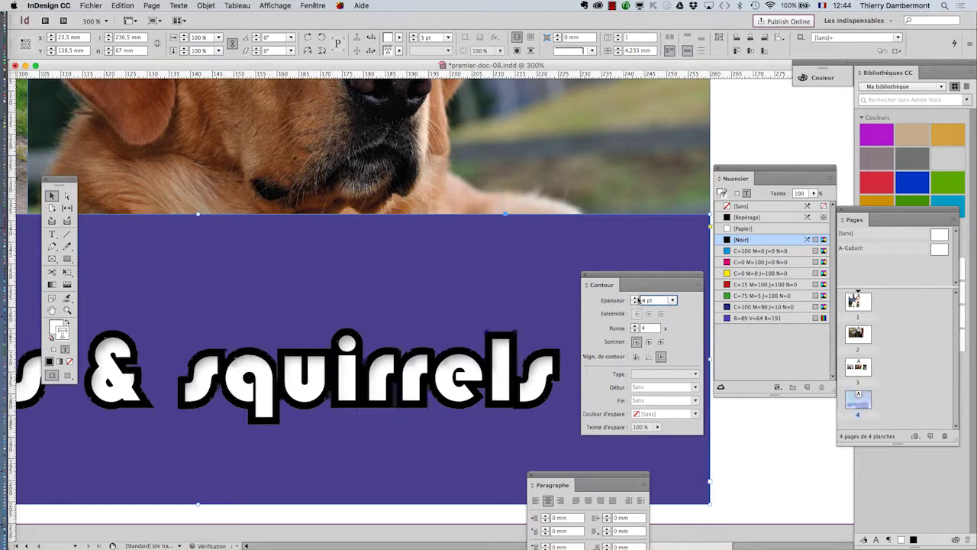
left_click(636, 299)
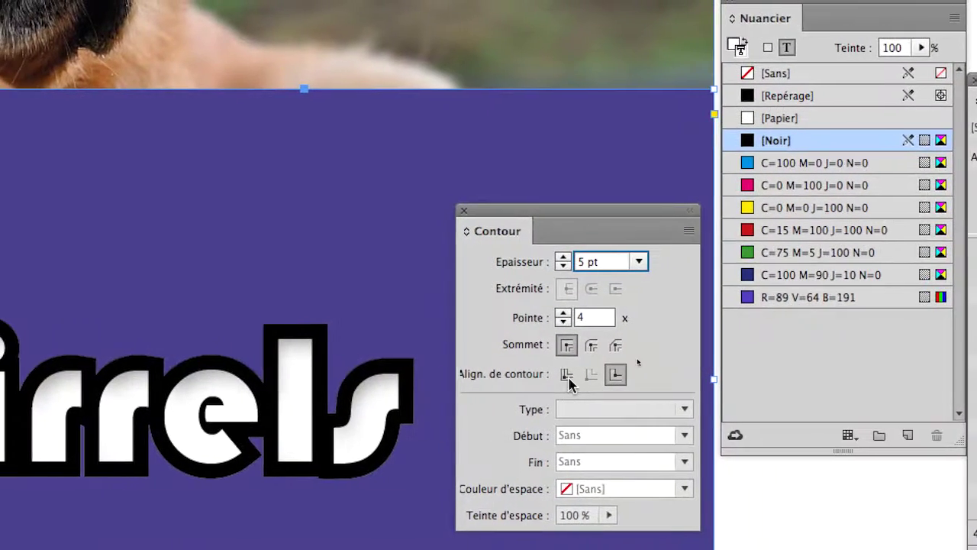
Compare centred and outside stroke alignment on the title text, ending with the stroke outside the letters.
left_click(537, 374)
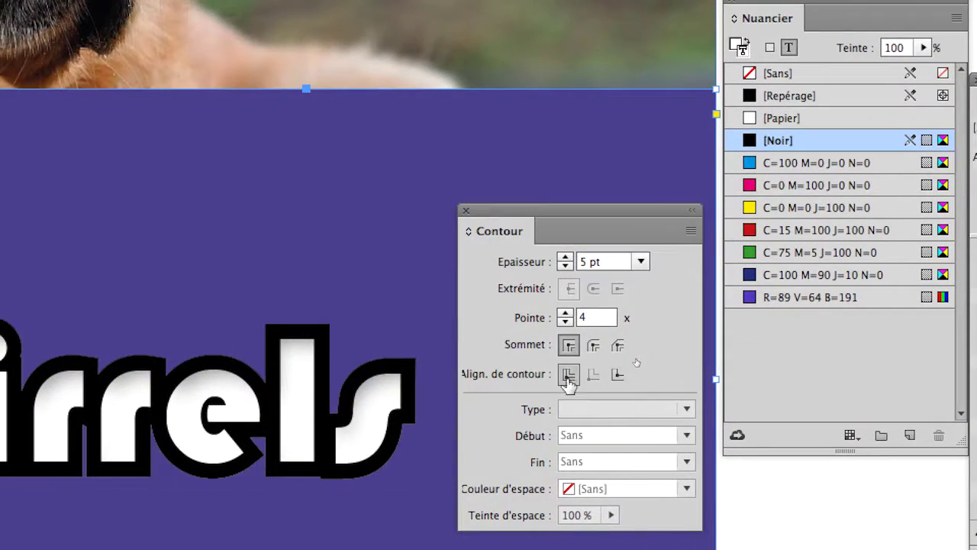
left_click(618, 373)
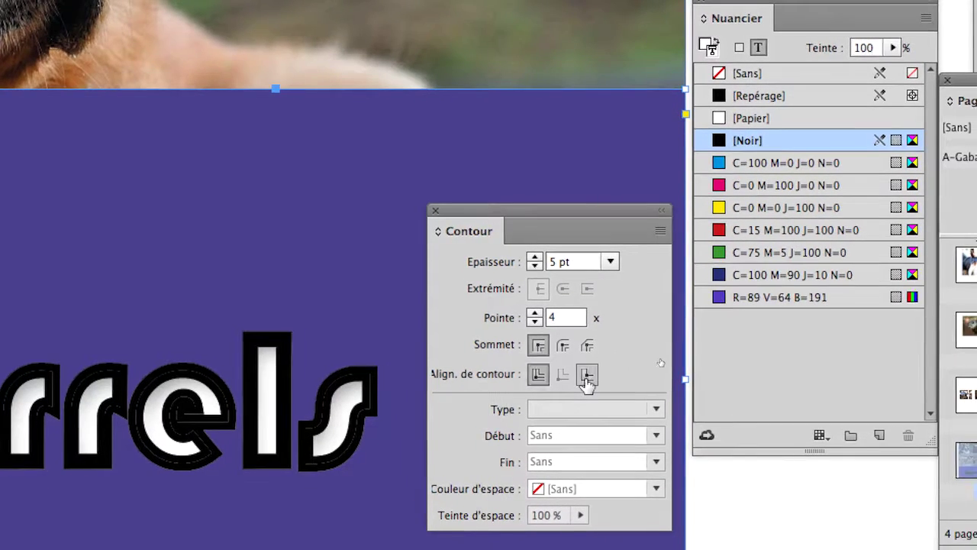
left_click(569, 376)
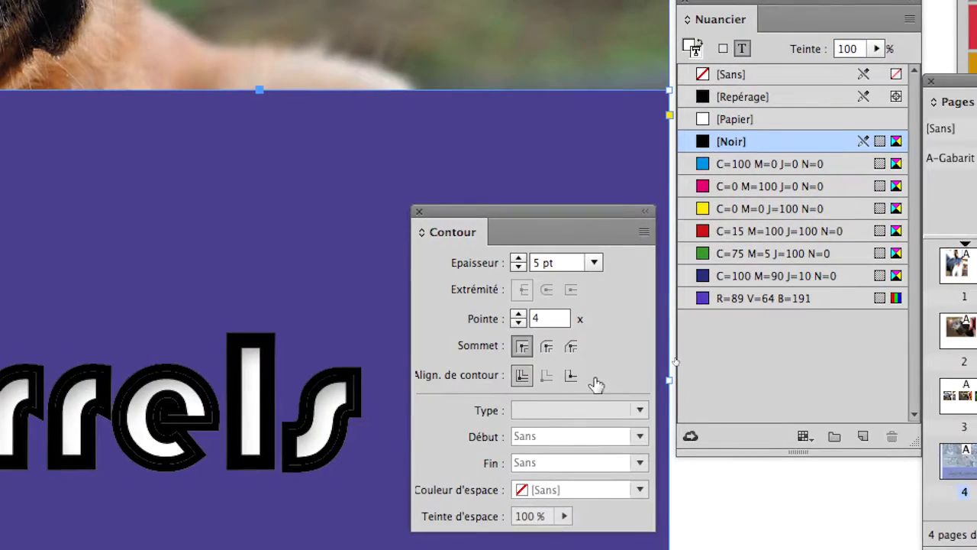
left_click(618, 373)
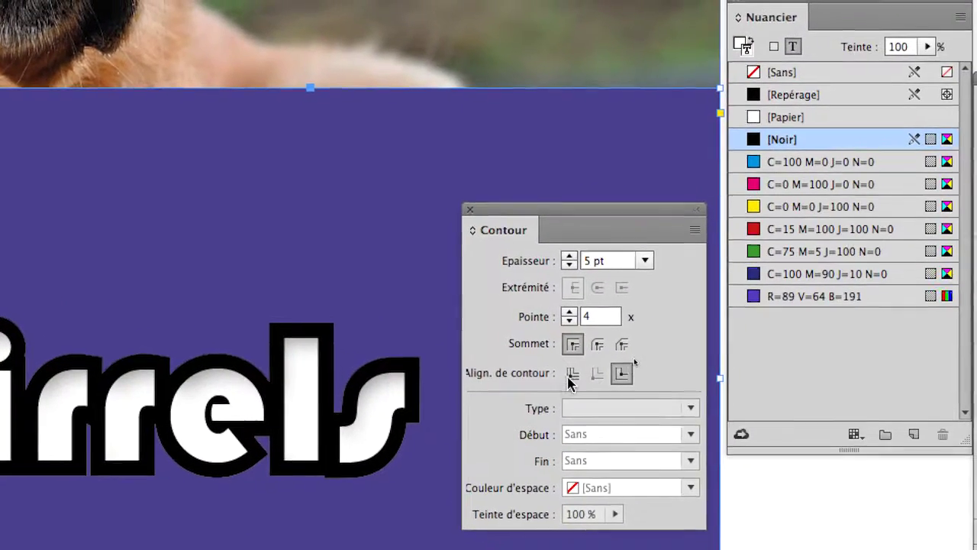
left_click(571, 373)
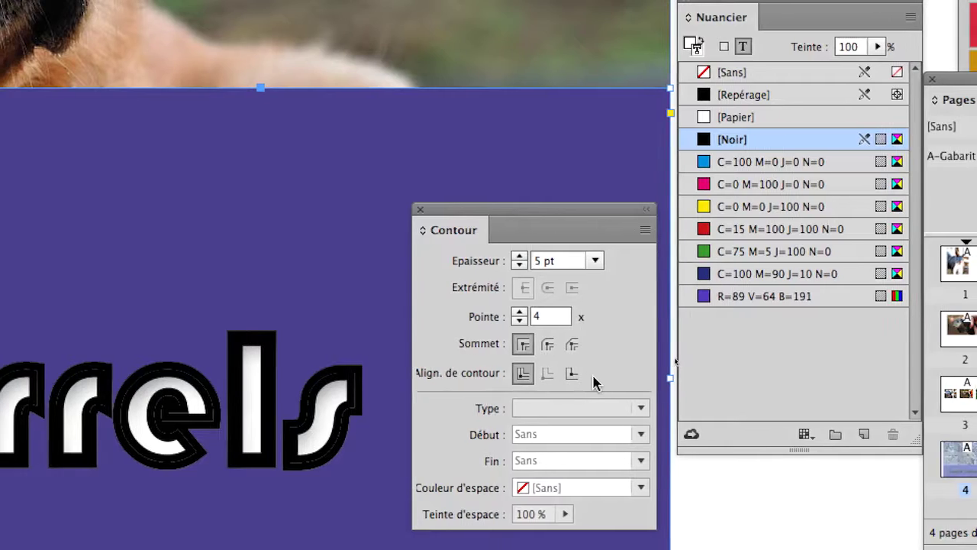
left_click(876, 355)
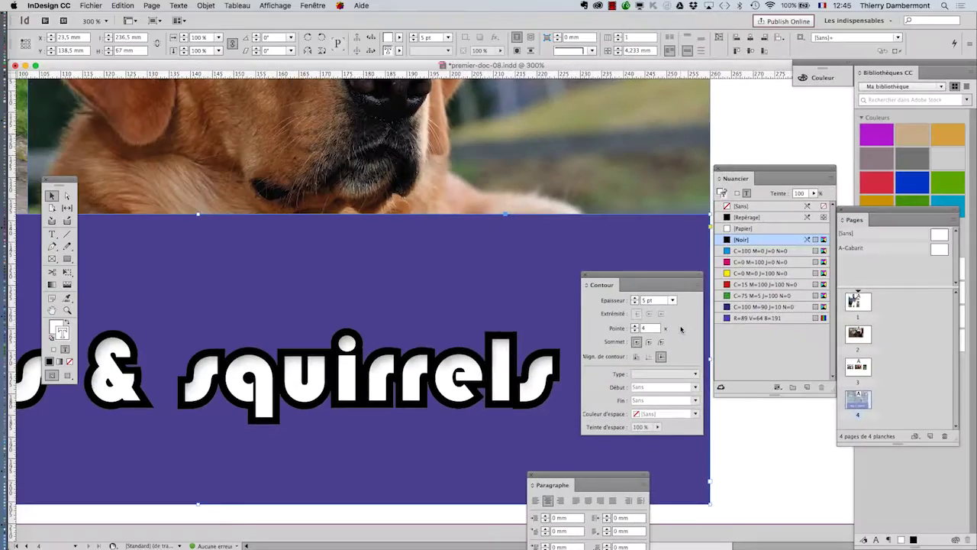
Move the stroke panel clear of the title and place the swatches panel just beside the word "squirrels".
scroll(468, 406, "up", 1)
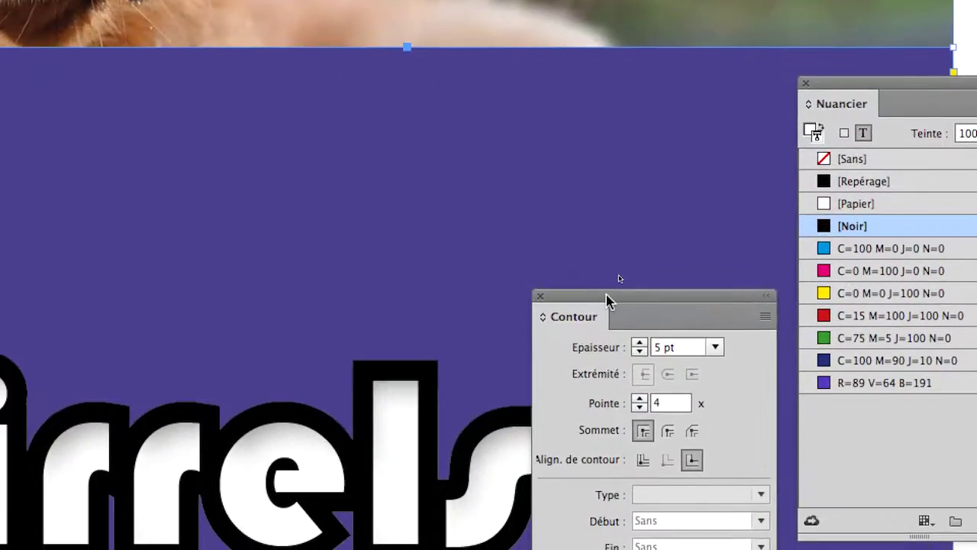
left_click_drag(438, 432, 771, 549)
left_click_drag(752, 366, 737, 320)
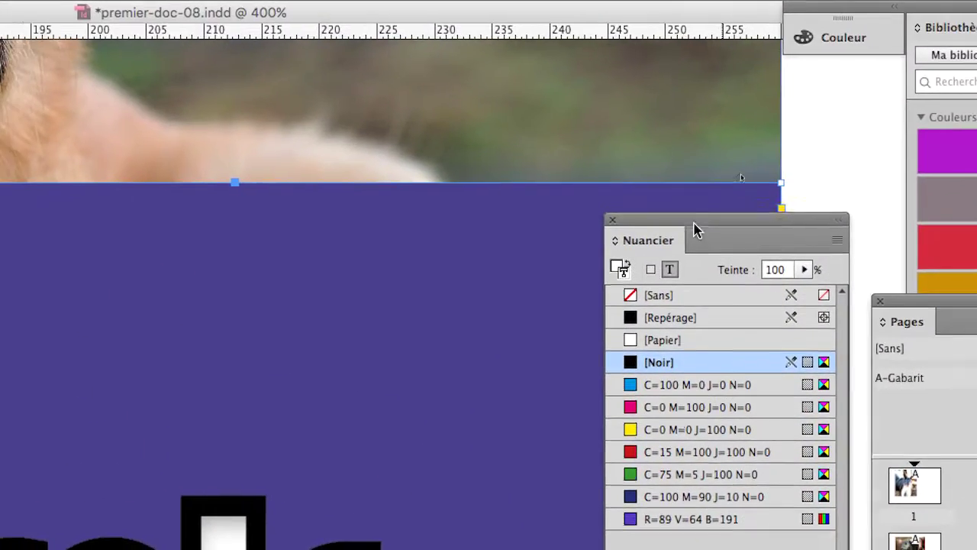
left_click_drag(695, 229, 654, 251)
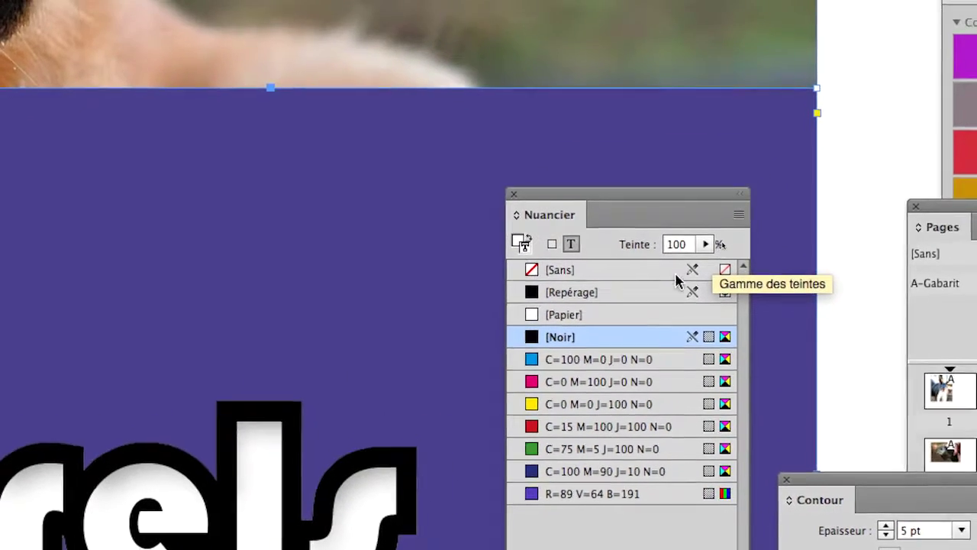
Set the tint of the text's [Noir] stroke to 71 %.
left_click(705, 243)
left_click_drag(708, 270, 675, 269)
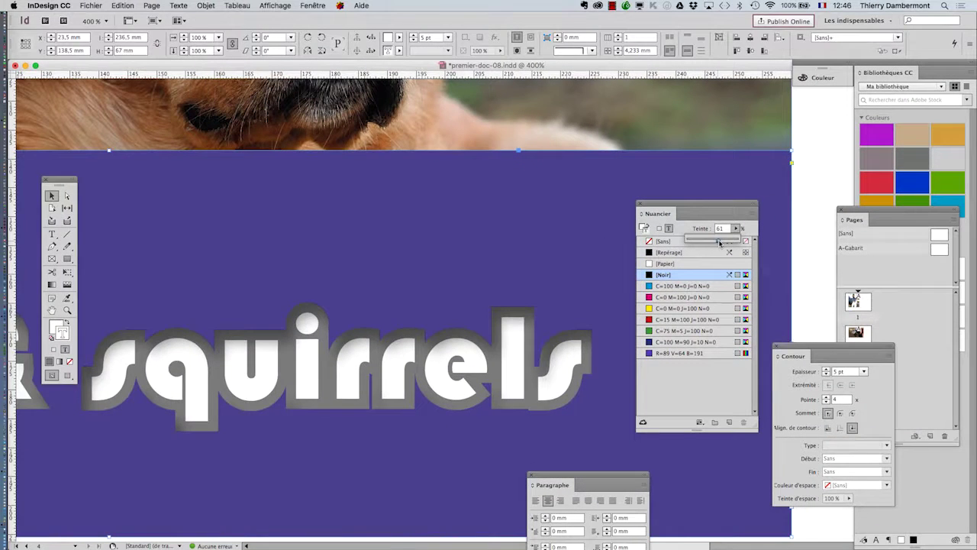
mouse_move(719, 243)
left_mouse_down()
mouse_move(737, 243)
mouse_move(728, 243)
left_mouse_up()
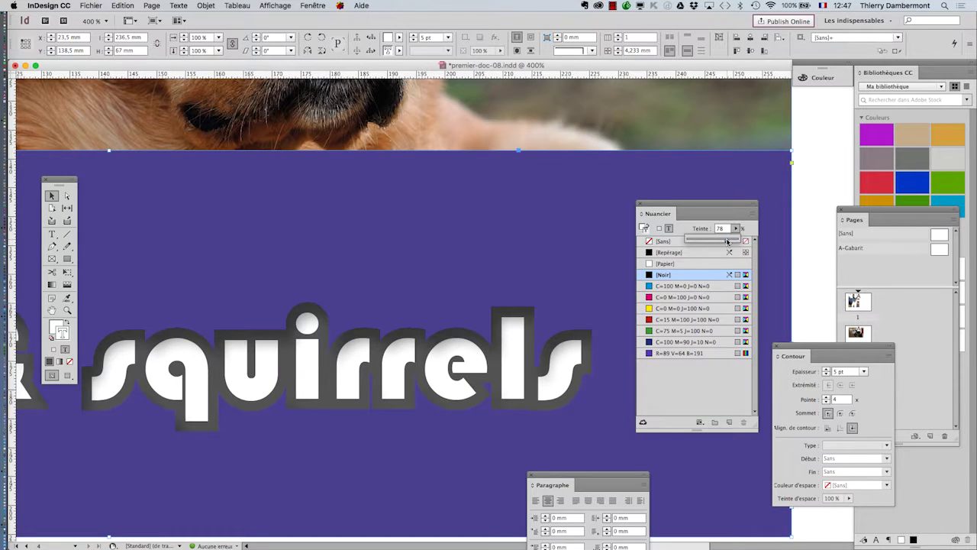
left_click_drag(725, 241, 723, 240)
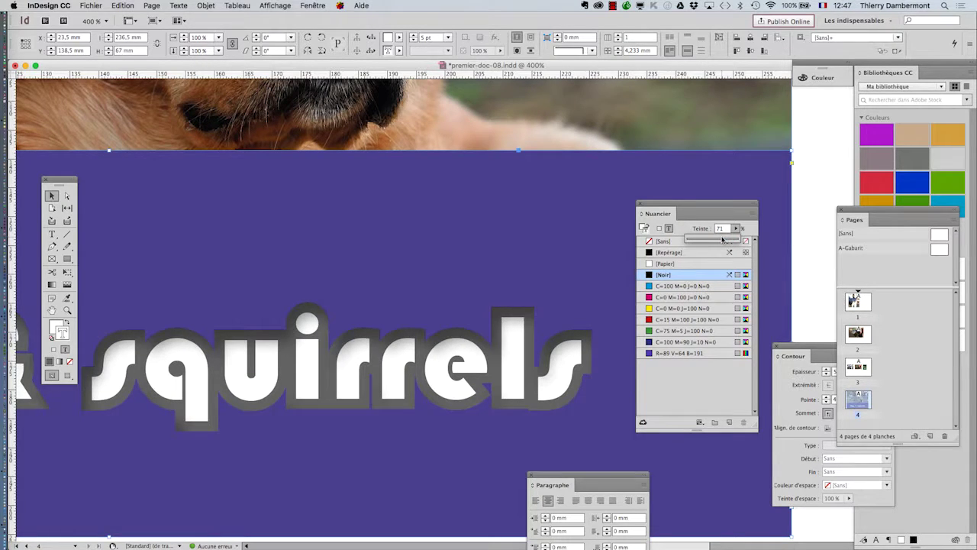
Move the swatches panel clear of the page and review the title within the whole page layout.
scroll(433, 341, "down", 2)
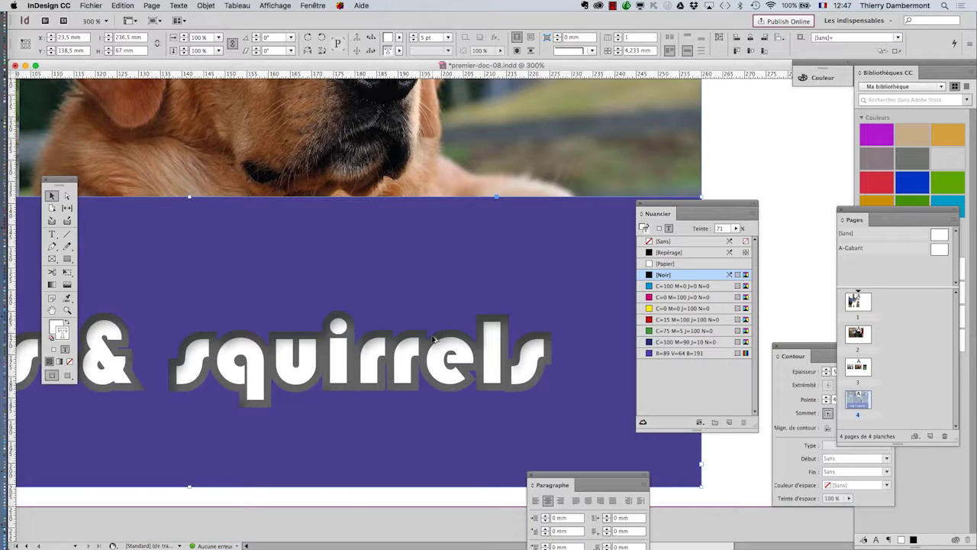
scroll(433, 341, "down", 1)
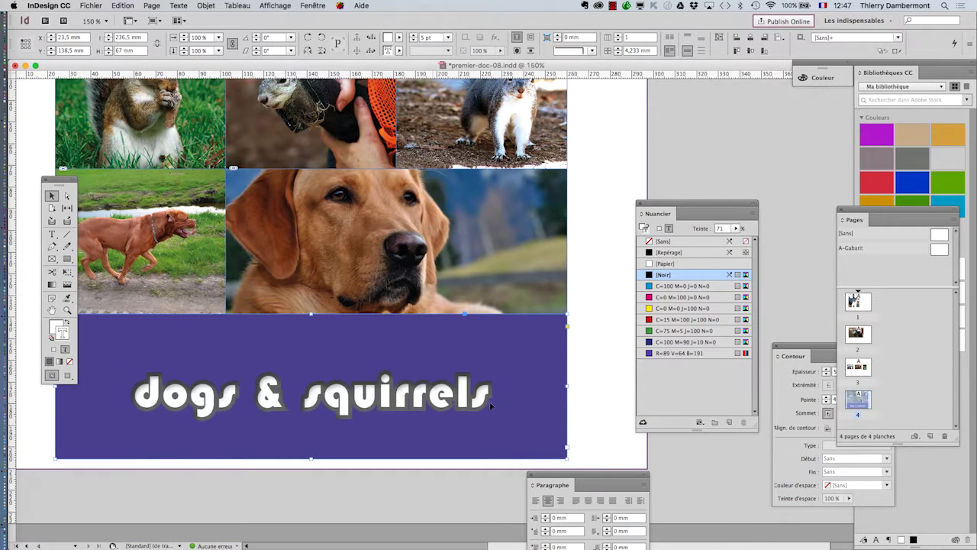
left_click_drag(673, 206, 693, 166)
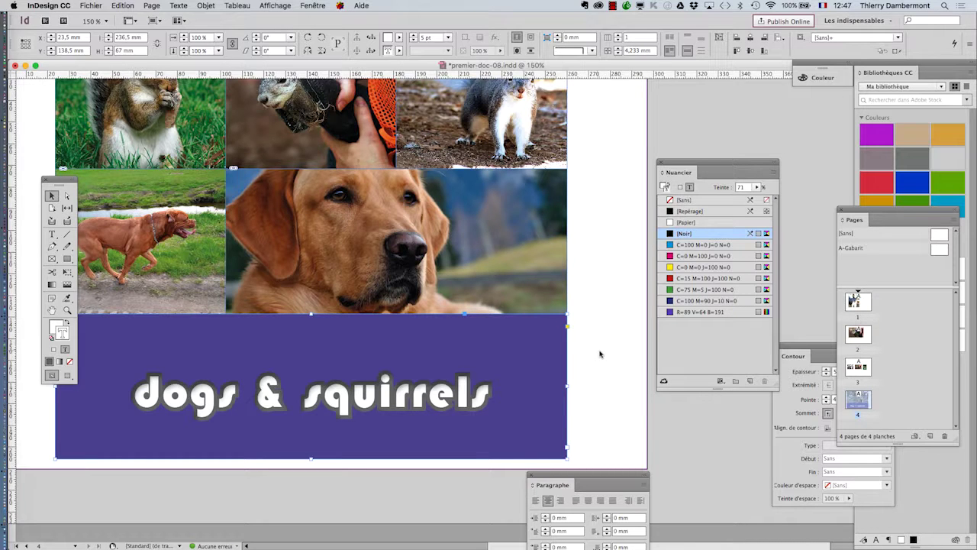
scroll(595, 346, "down", 1)
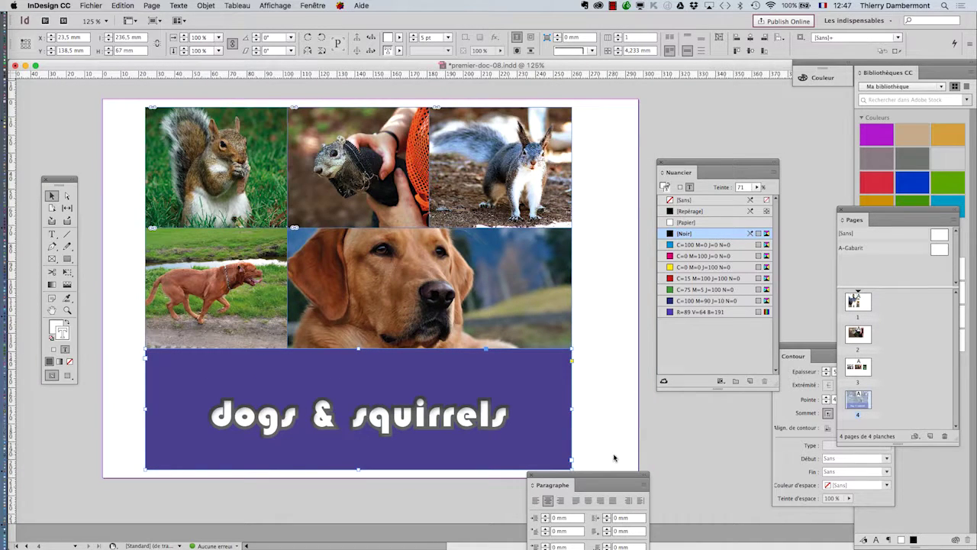
Select all five photo frames and the title frame together and apply the [Papier] swatch to their container stroke.
left_click(594, 324)
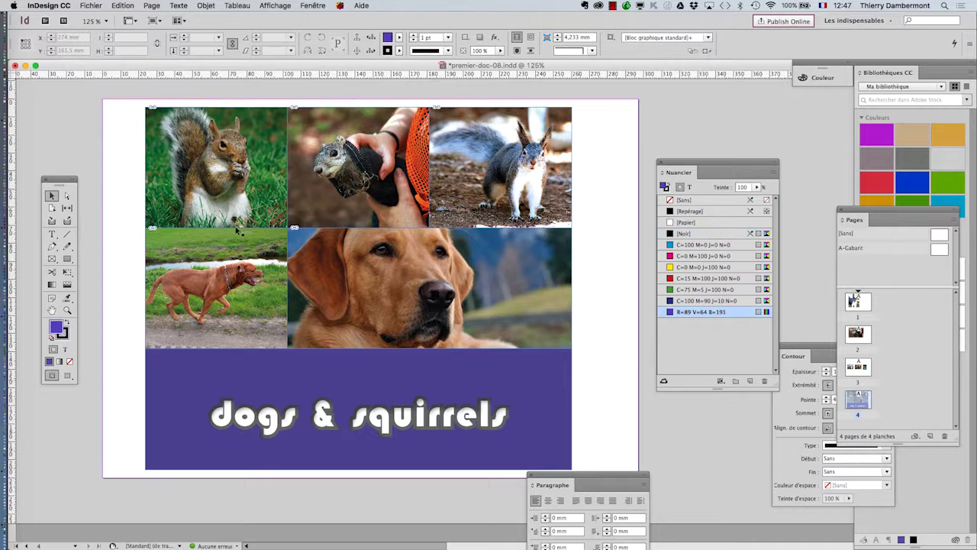
left_click_drag(125, 125, 573, 424)
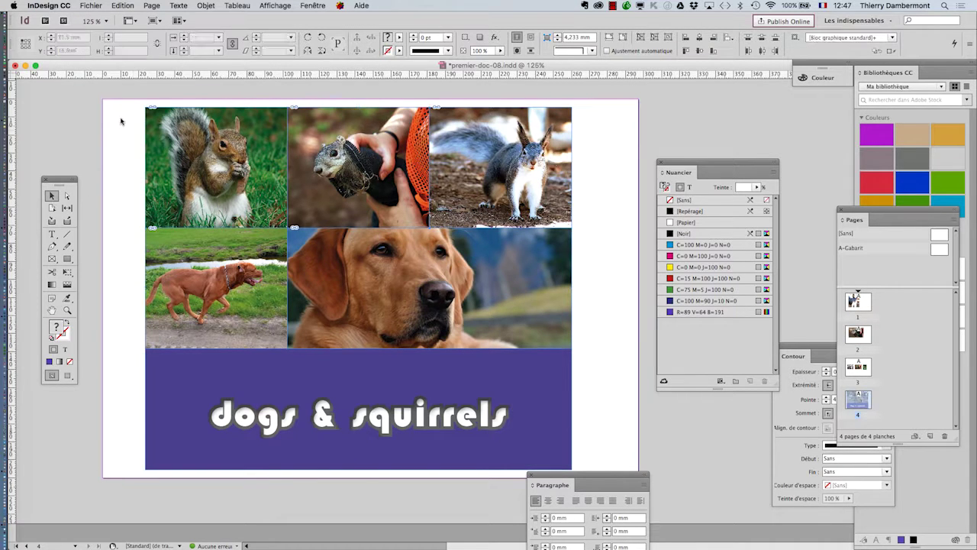
left_click_drag(120, 116, 563, 461)
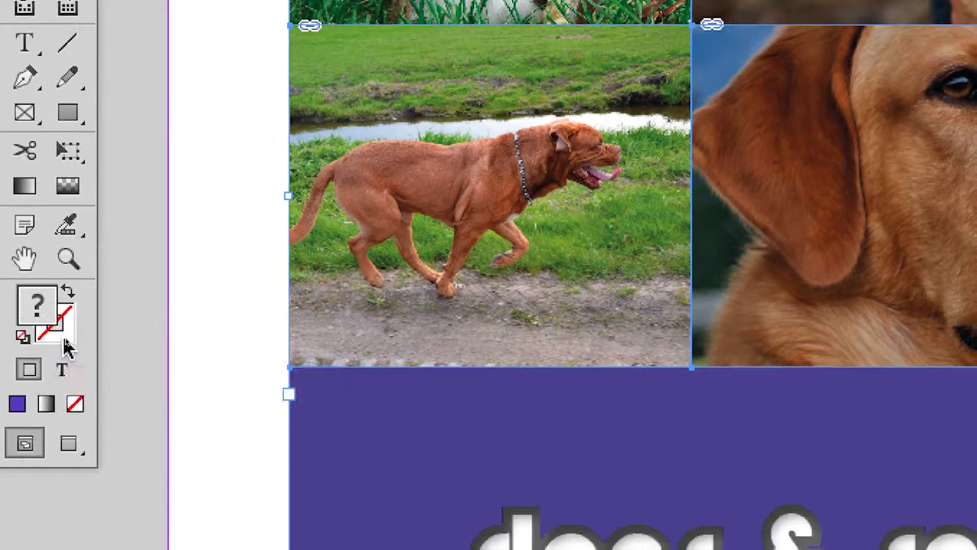
left_click(81, 354)
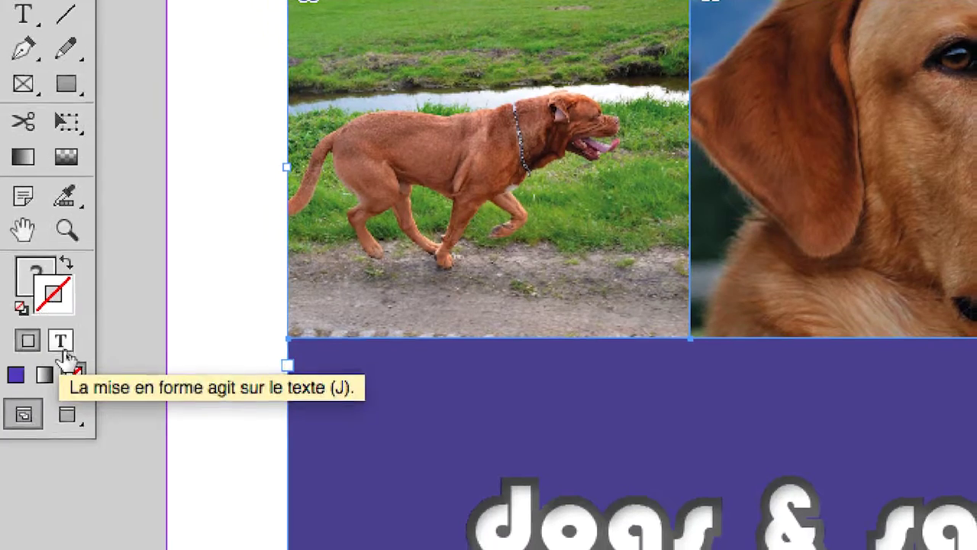
left_click(61, 368)
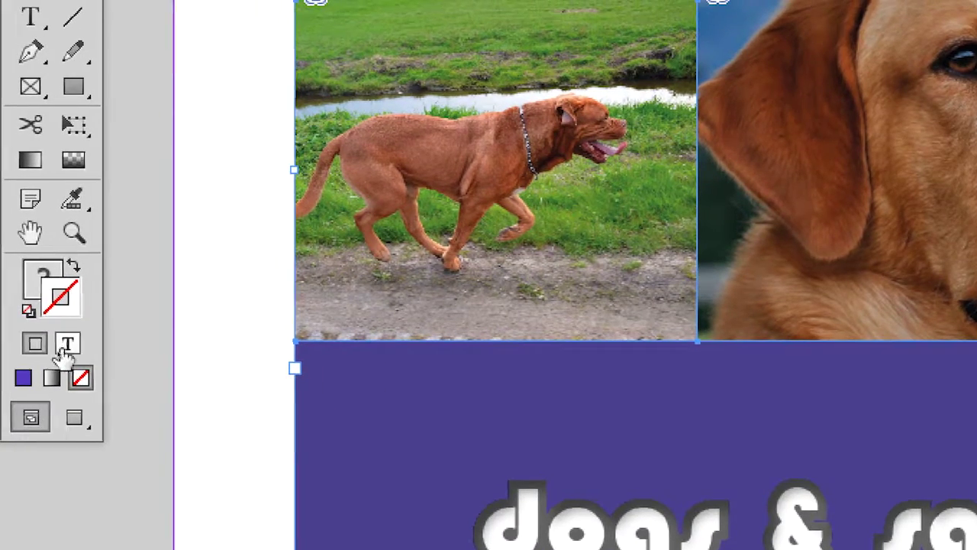
left_click(35, 345)
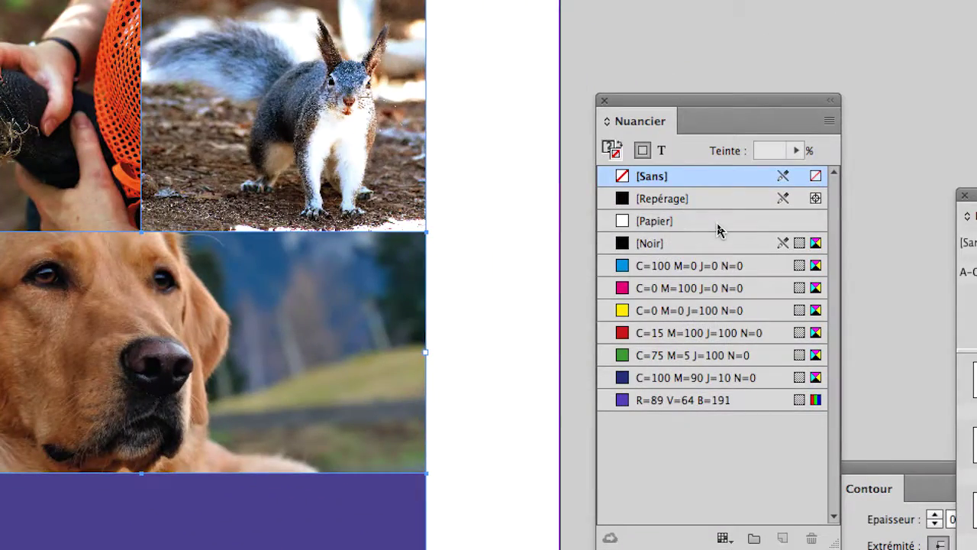
left_click(718, 229)
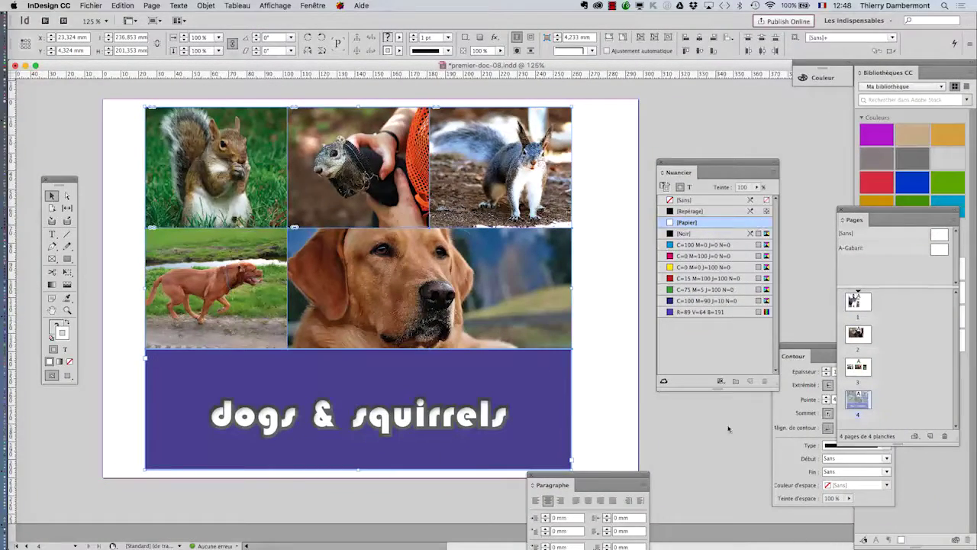
Bring the stroke panel up near the photos and set the selected frames' stroke weight to 4 pt.
left_click_drag(812, 357, 651, 120)
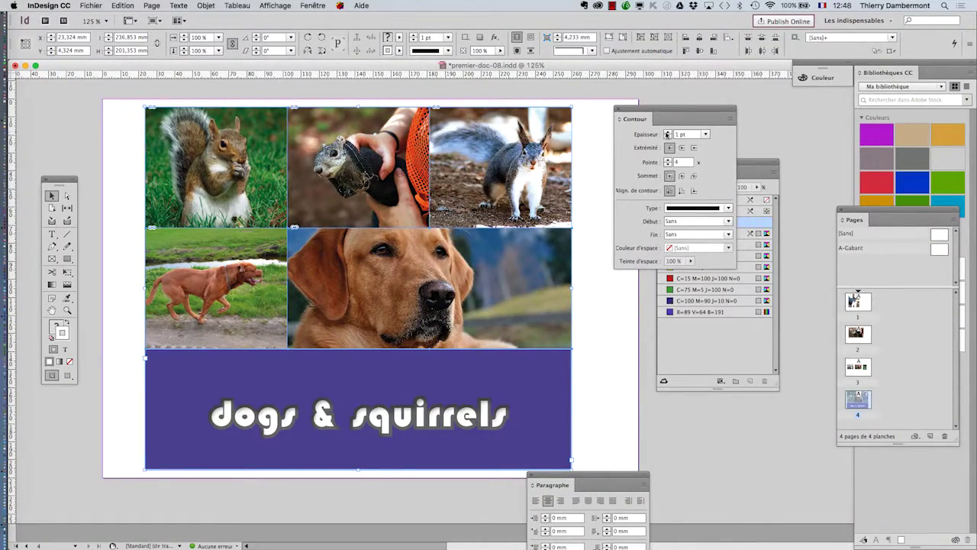
left_click(667, 134)
left_click(667, 134)
left_click(667, 134)
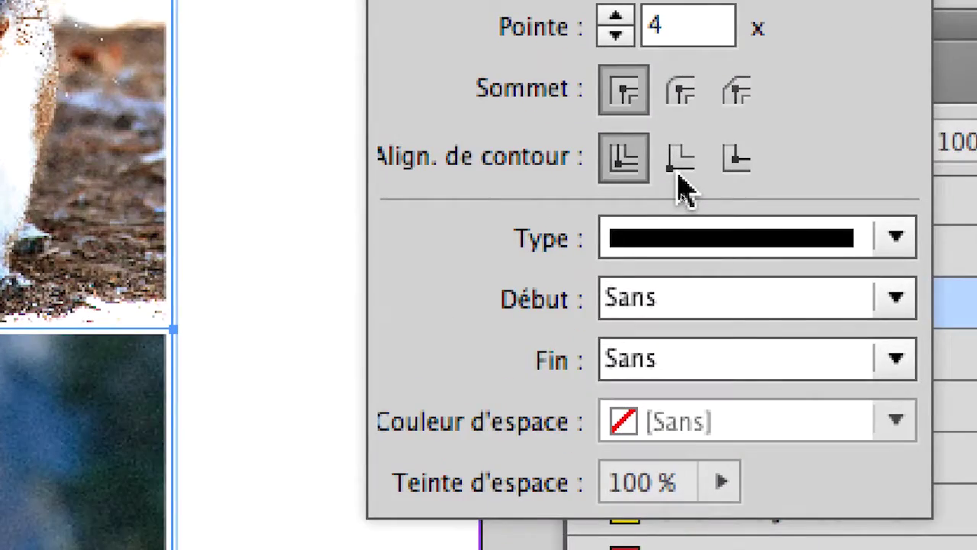
Compare inside and centred stroke alignment on the selected frames, ending with the stroke inside the frame edges.
left_click(679, 176)
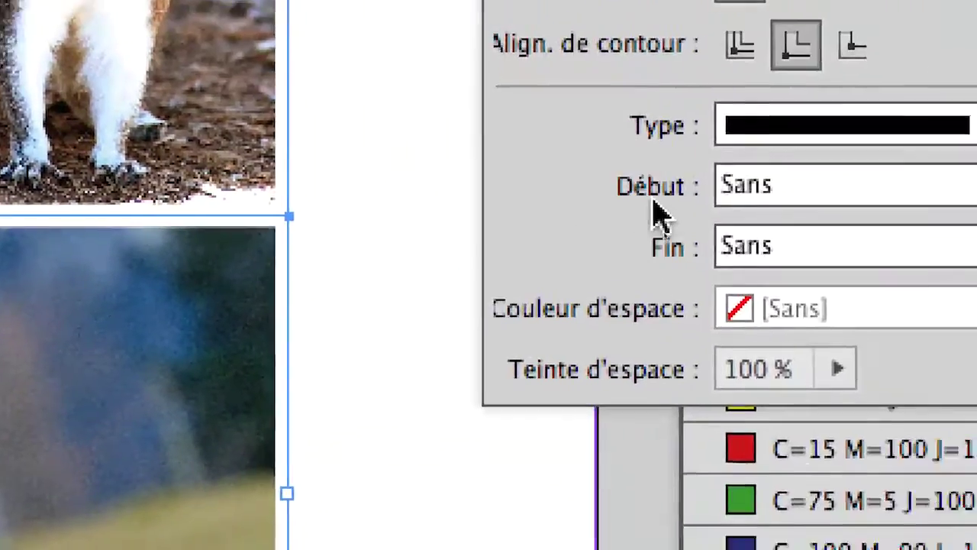
left_click(740, 45)
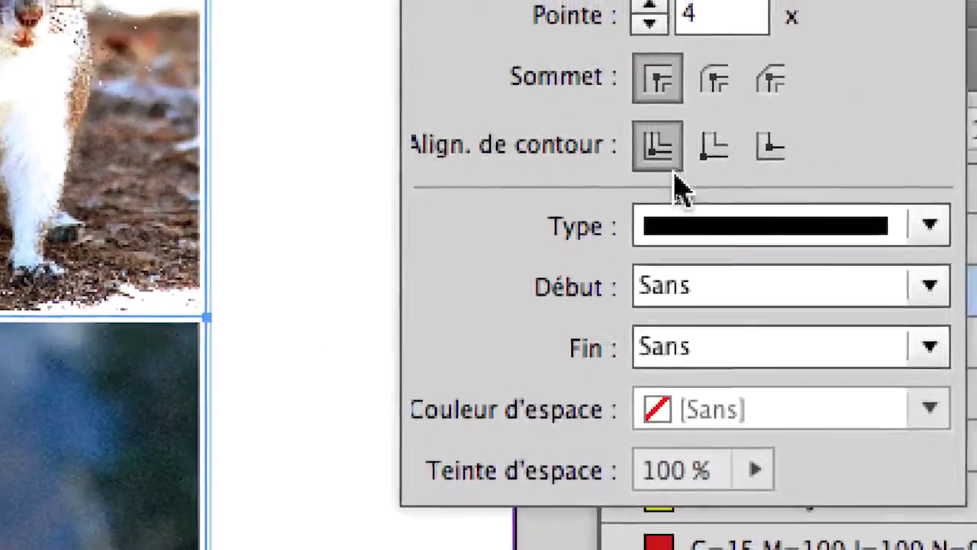
left_click(712, 152)
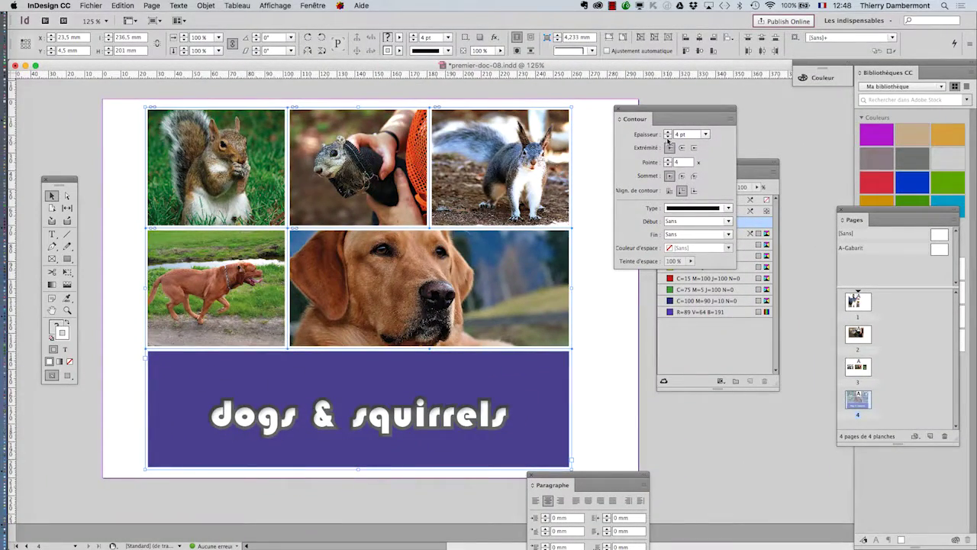
Set the white stroke weight of all the frames to 2 pt and clear the selection.
left_click(668, 136)
left_click(668, 137)
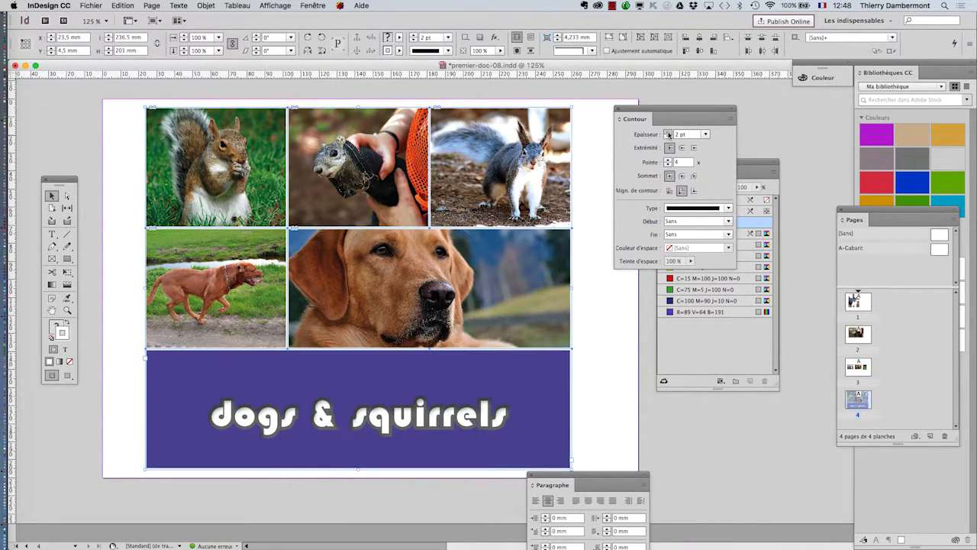
left_click(668, 133)
left_click(668, 136)
left_click(605, 213)
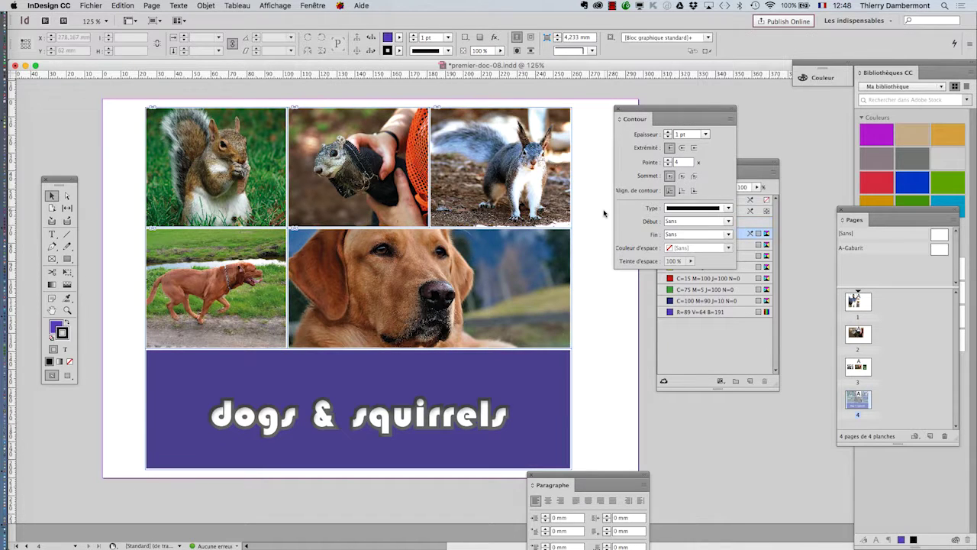
Switch the page to preview display and examine the white gap between the running dog and the large dog photo.
left_click(70, 376)
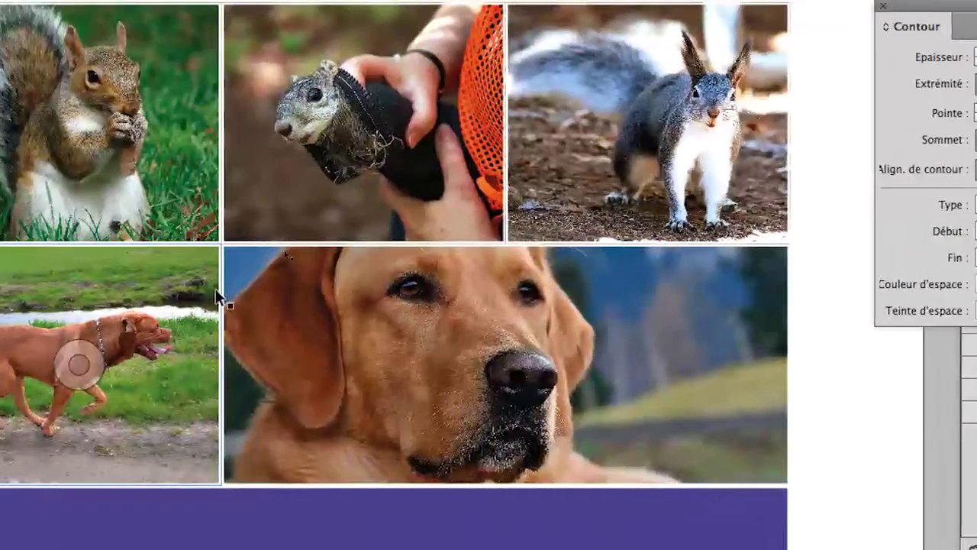
scroll(464, 155, "up", 3)
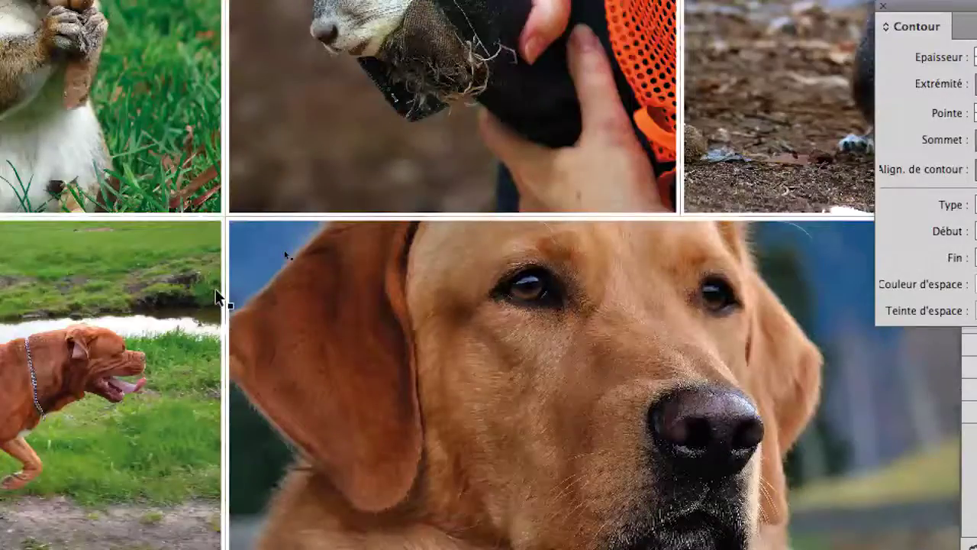
scroll(216, 297, "up", 5)
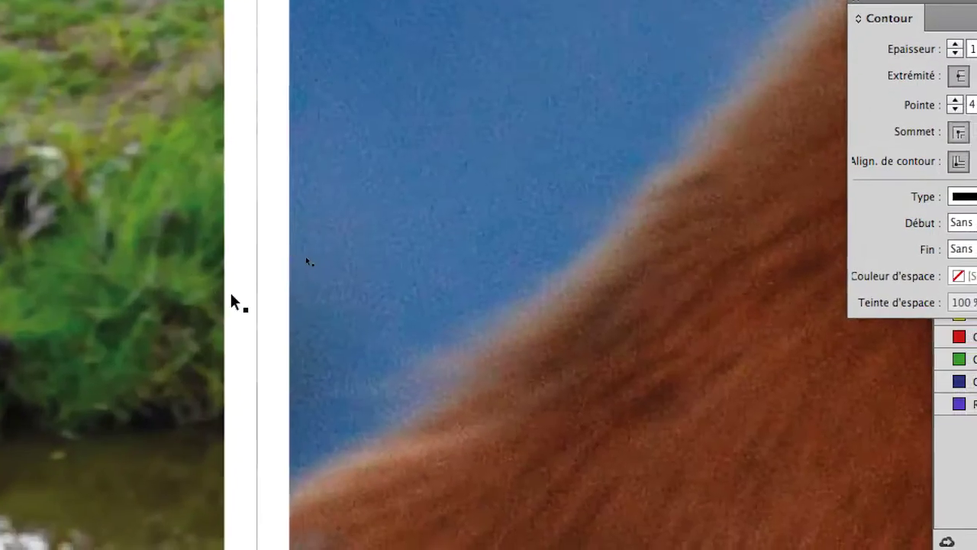
scroll(232, 294, "up", 3)
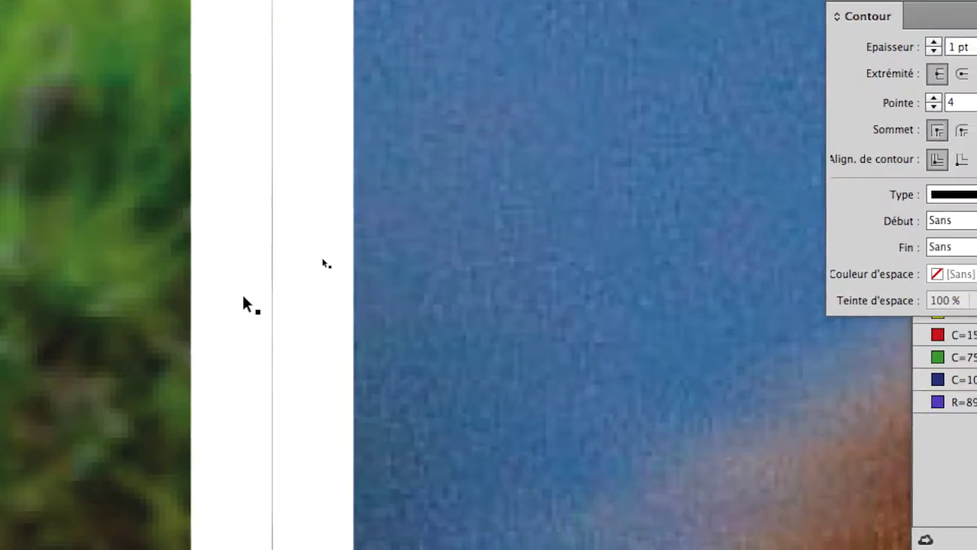
scroll(243, 304, "down", 5)
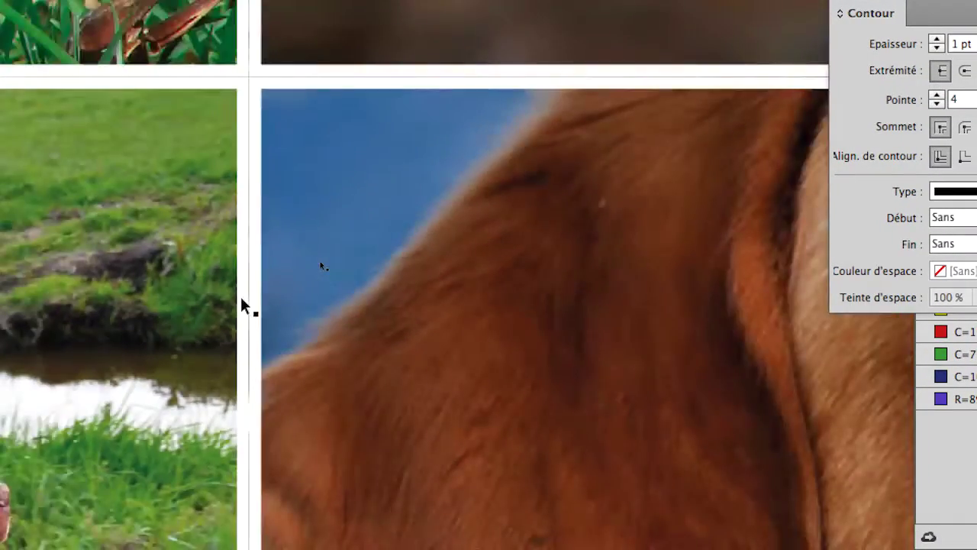
scroll(241, 304, "up", 4)
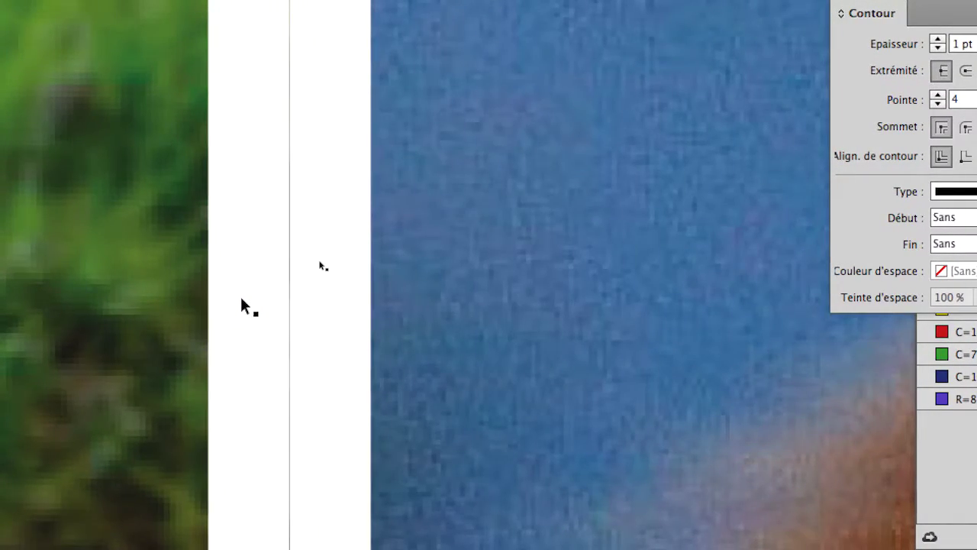
scroll(241, 304, "down", 5)
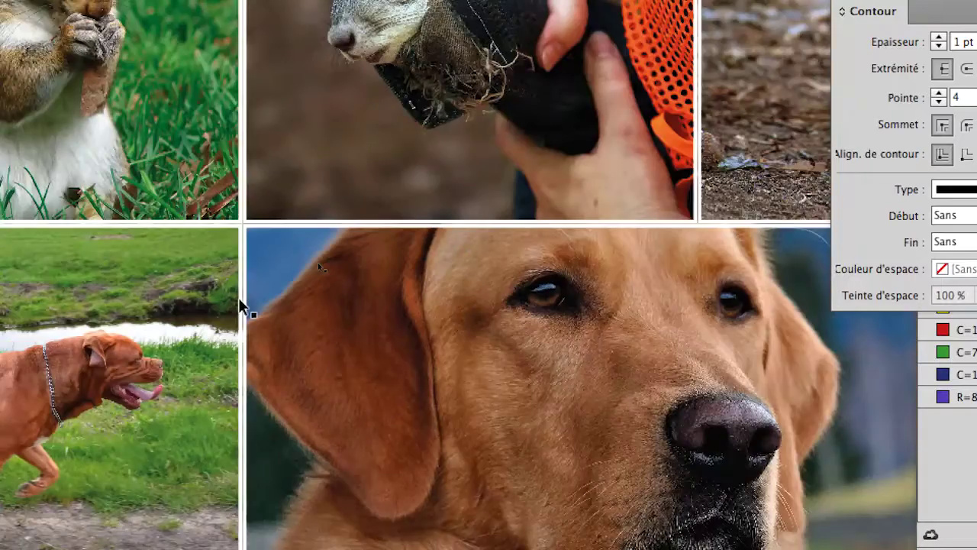
scroll(239, 300, "down", 4)
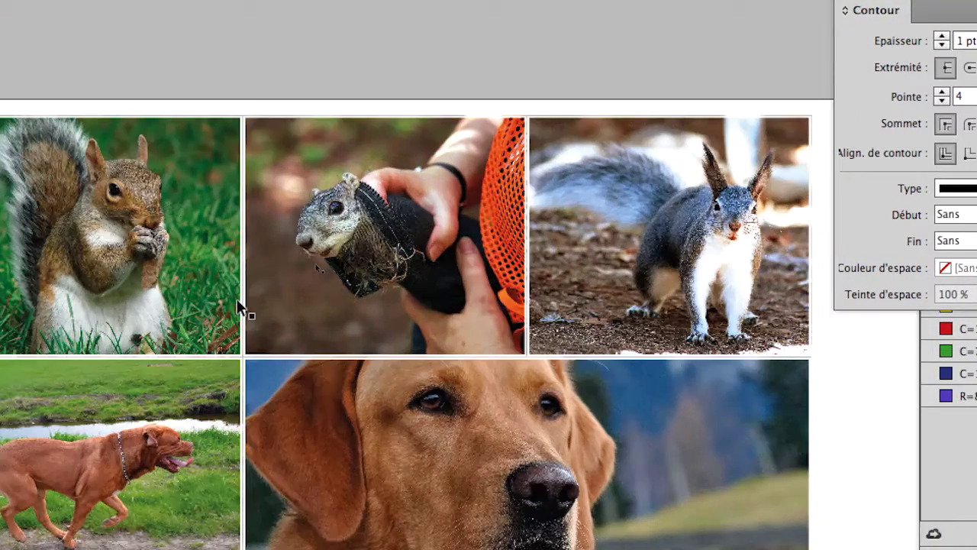
scroll(238, 302, "down", 2)
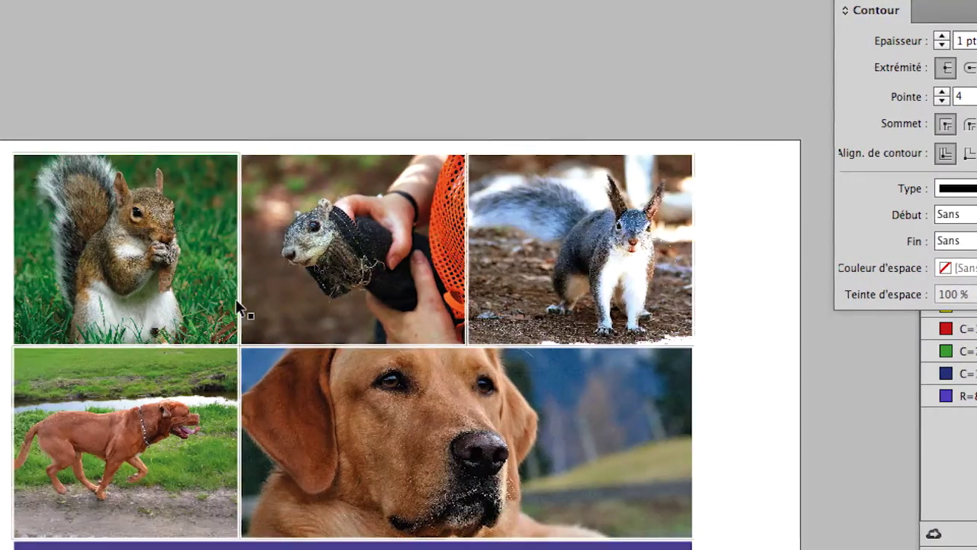
Examine up close the white gap between the squirrel on the grass and the hand-held squirrel photo.
scroll(238, 302, "up", 4)
scroll(242, 300, "up", 5)
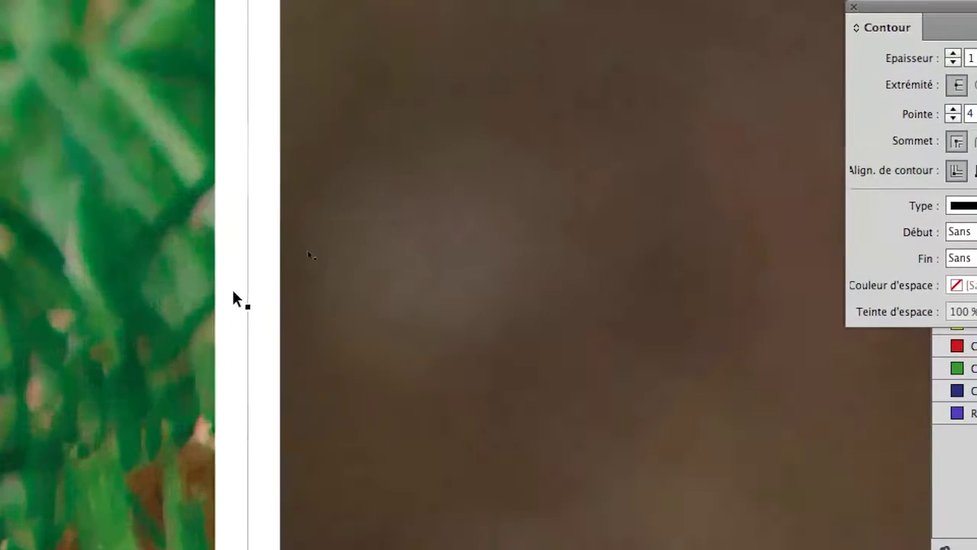
scroll(233, 293, "up", 2)
scroll(237, 300, "down", 2)
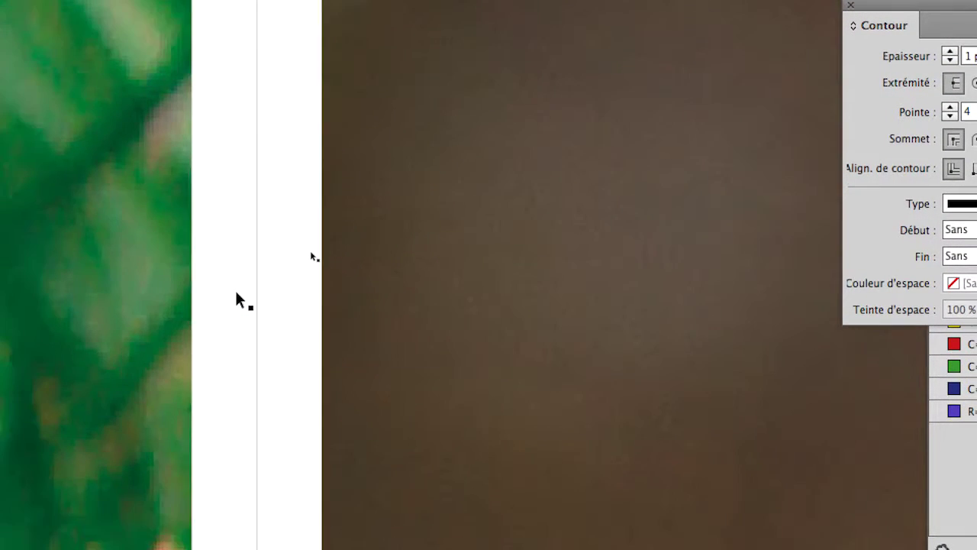
scroll(237, 300, "up", 2)
scroll(237, 300, "down", 1)
scroll(236, 300, "down", 3)
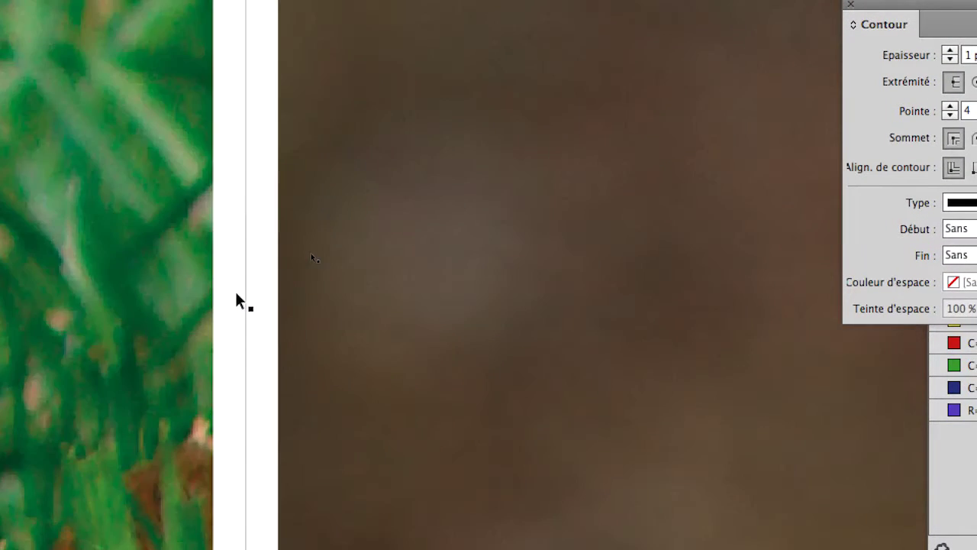
scroll(237, 300, "up", 3)
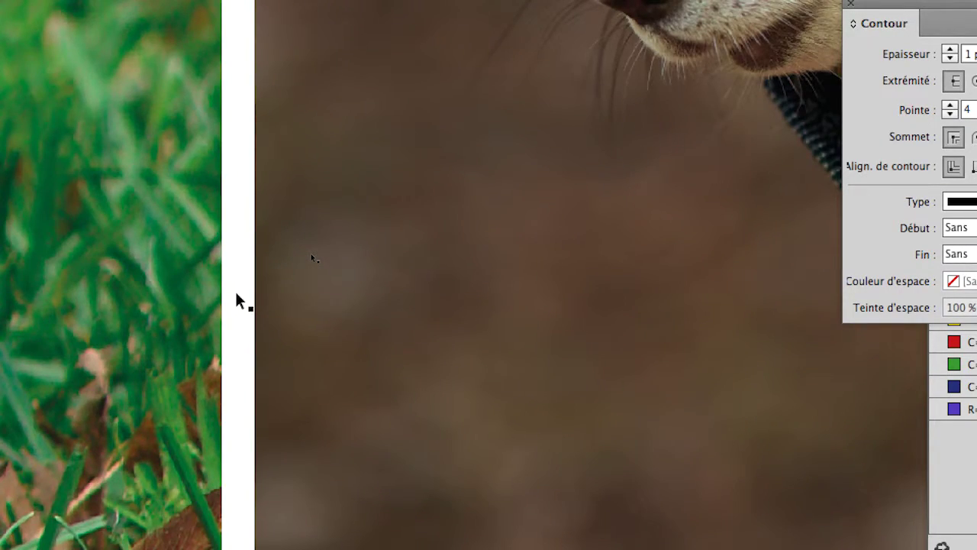
scroll(236, 300, "down", 4)
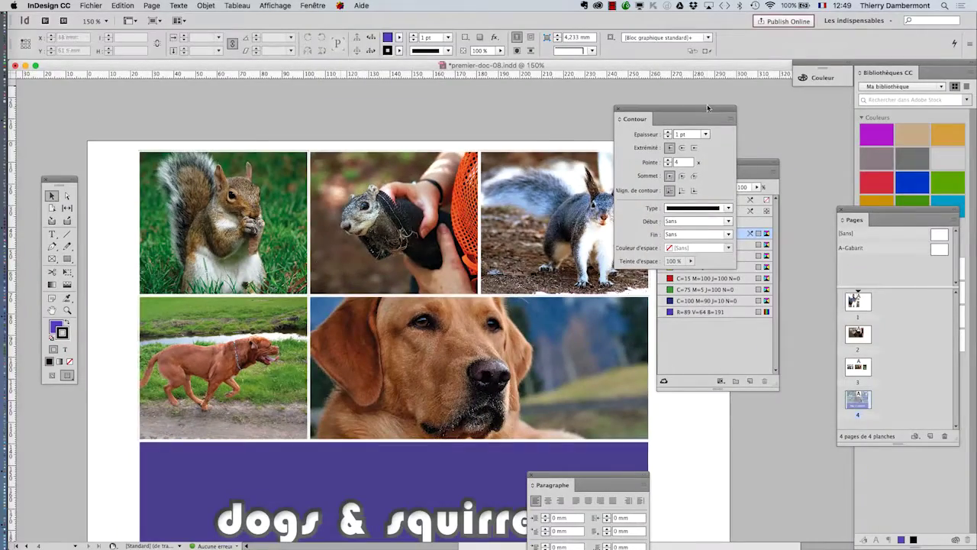
Move the stroke and paragraph panels clear of the page and show the whole title band beneath the photos.
left_click_drag(707, 105, 837, 102)
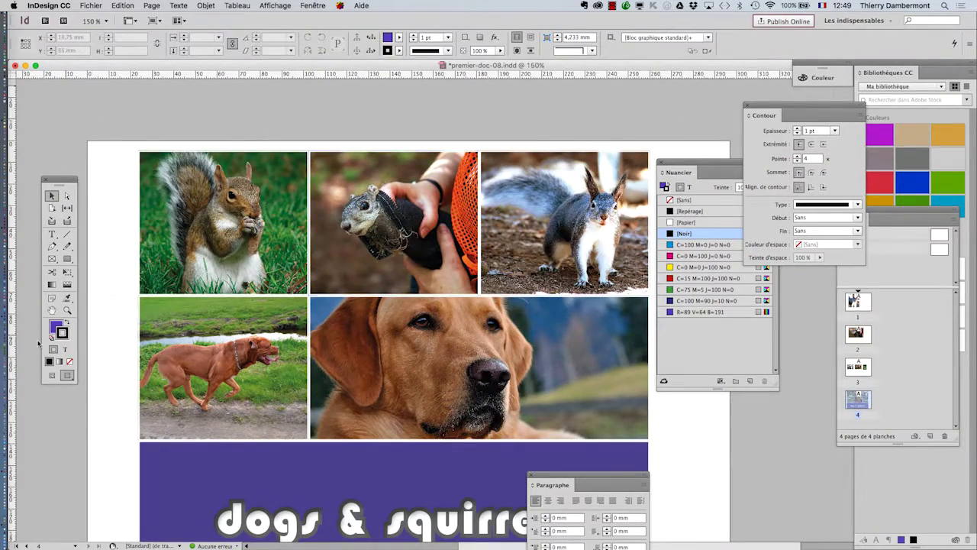
left_click(52, 310)
left_click_drag(320, 304, 293, 246)
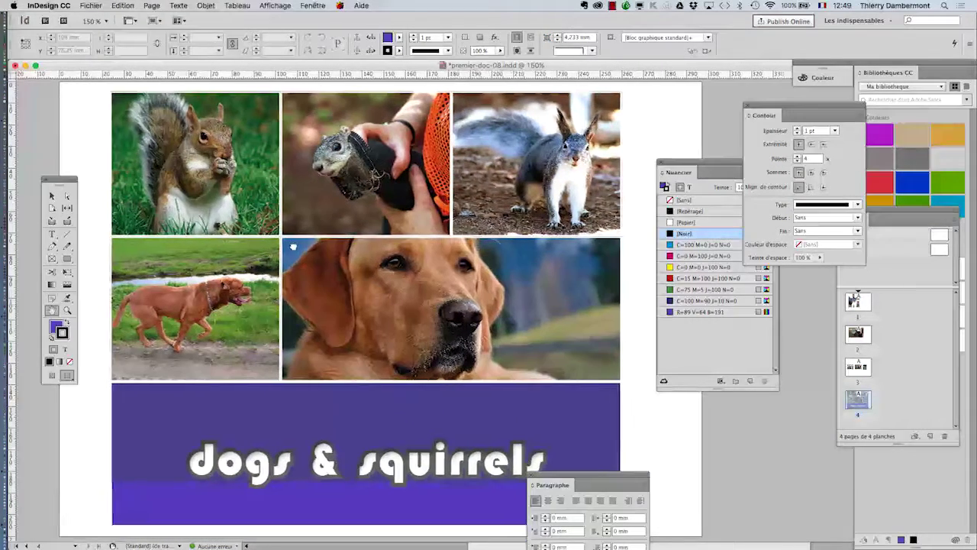
left_click_drag(558, 479, 707, 473)
left_click(51, 196)
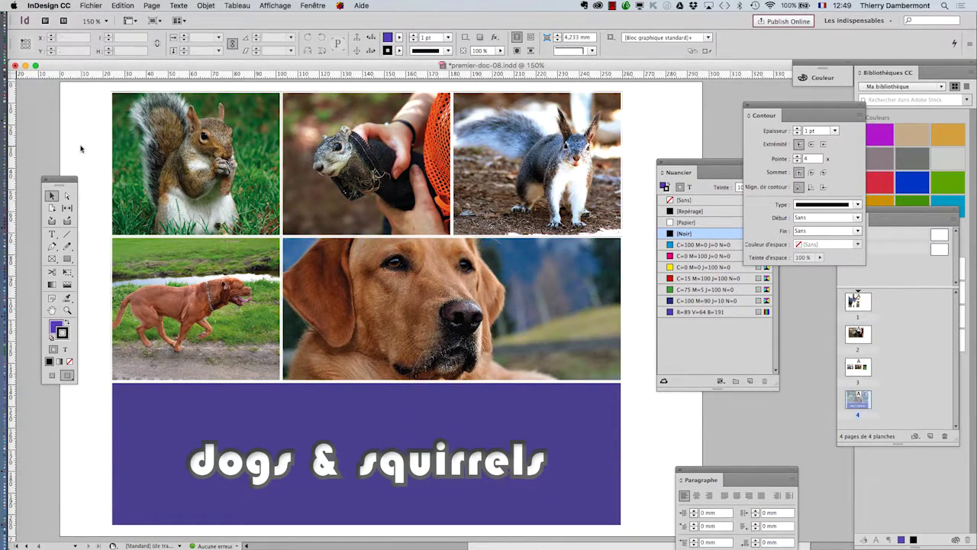